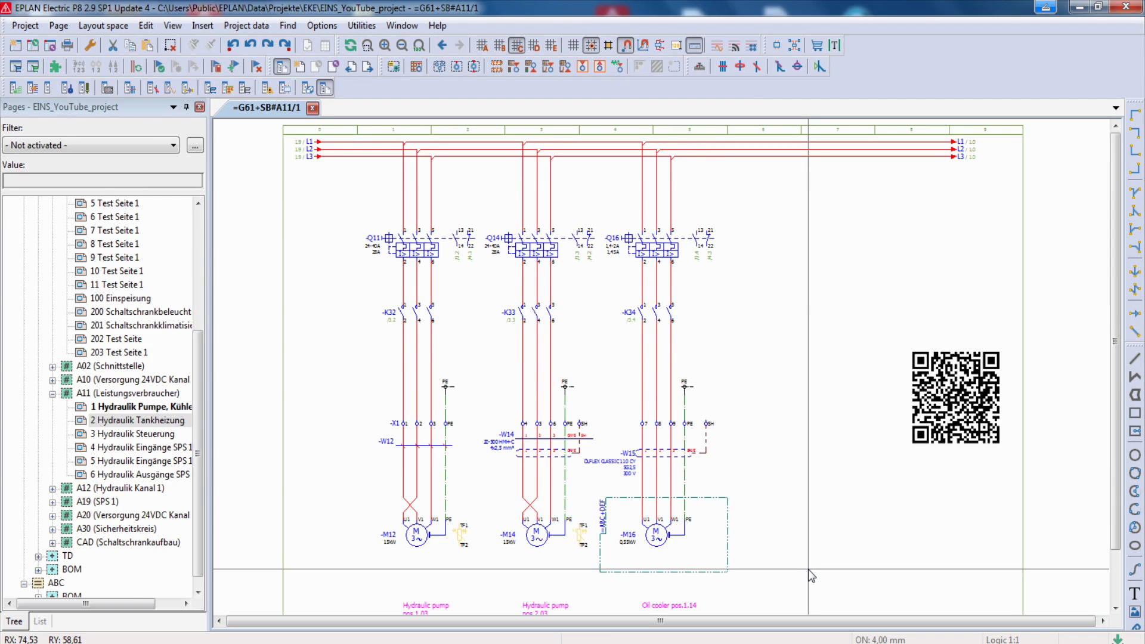
# Create the multi-line schematic subpage =G61+SB#A11/2.a after page 2 Hydraulik Tankheizung.
pyautogui.click(118, 421)
pyautogui.rightClick(118, 425)
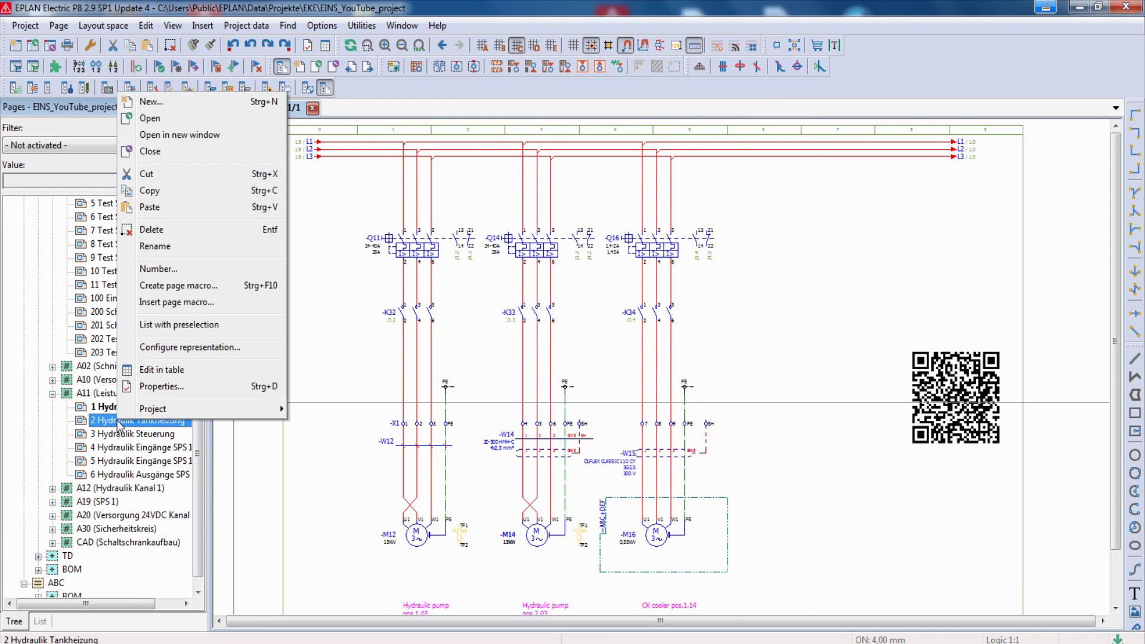
pyautogui.click(191, 105)
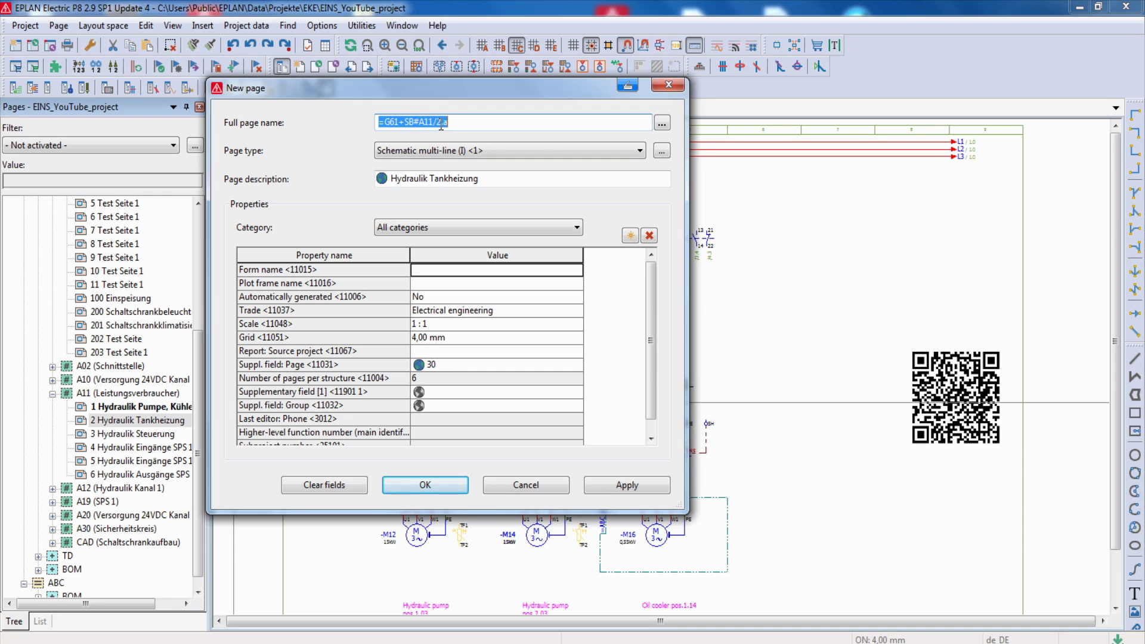
pyautogui.click(425, 486)
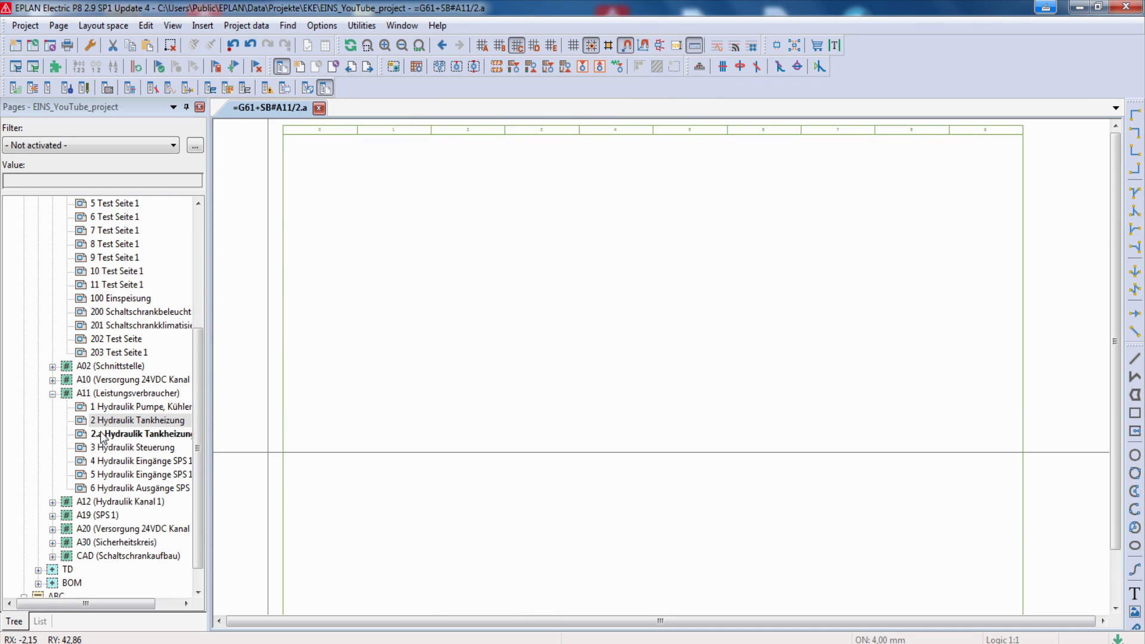
pyautogui.click(103, 436)
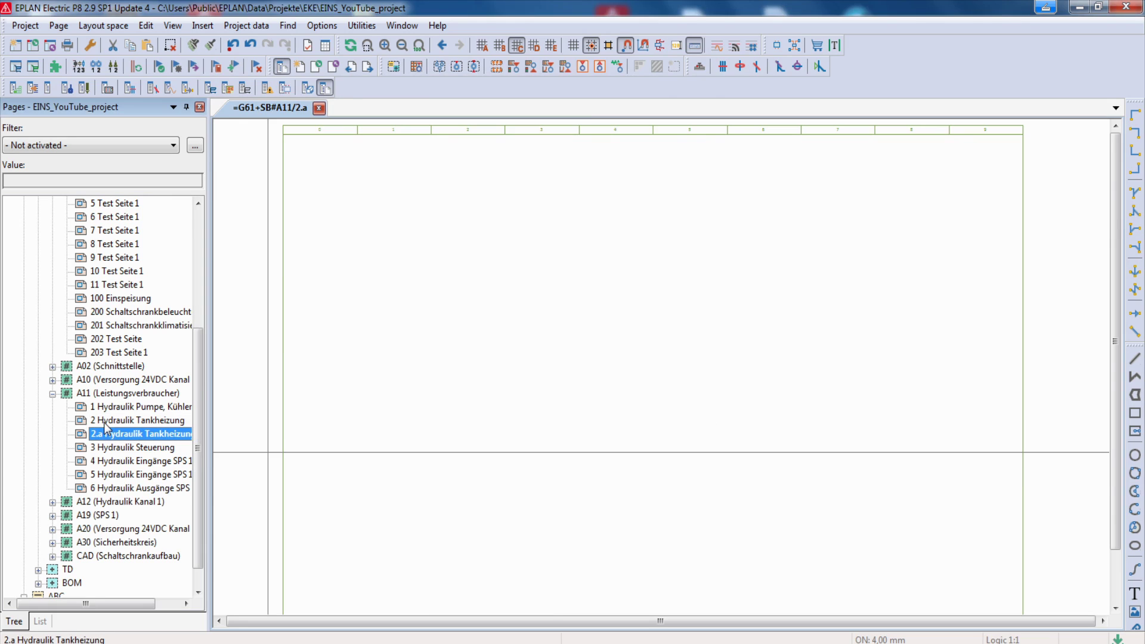
# Renumber the pages of structure A11 from 1 in increments of 1, without keeping text and with subpages converted into main pages.
pyautogui.click(117, 489)
pyautogui.click(123, 394)
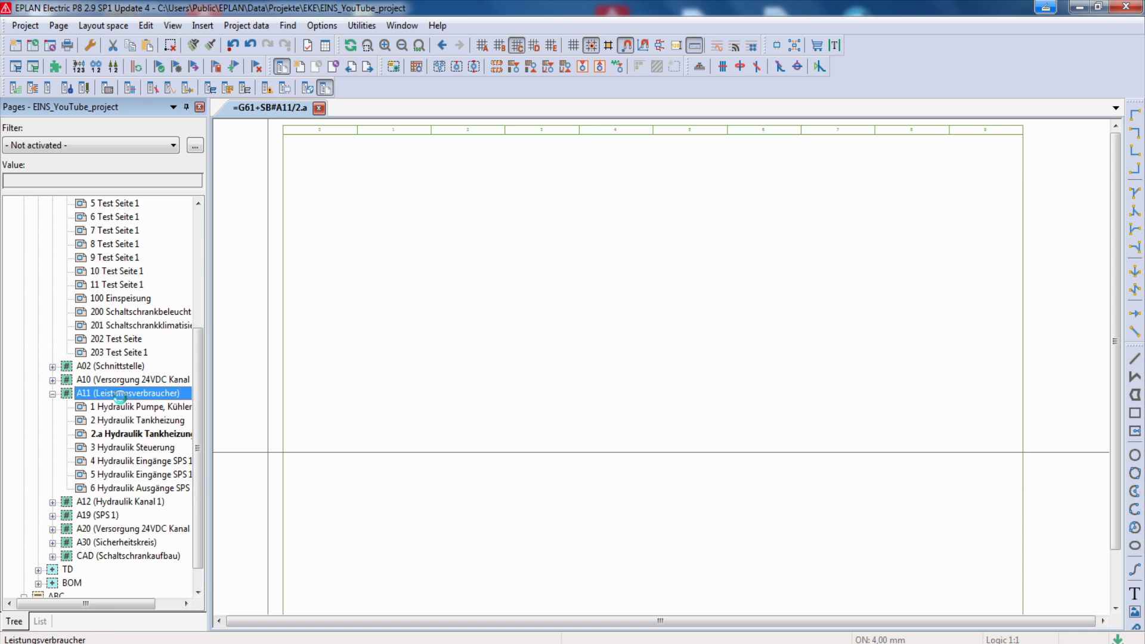
pyautogui.rightClick(122, 397)
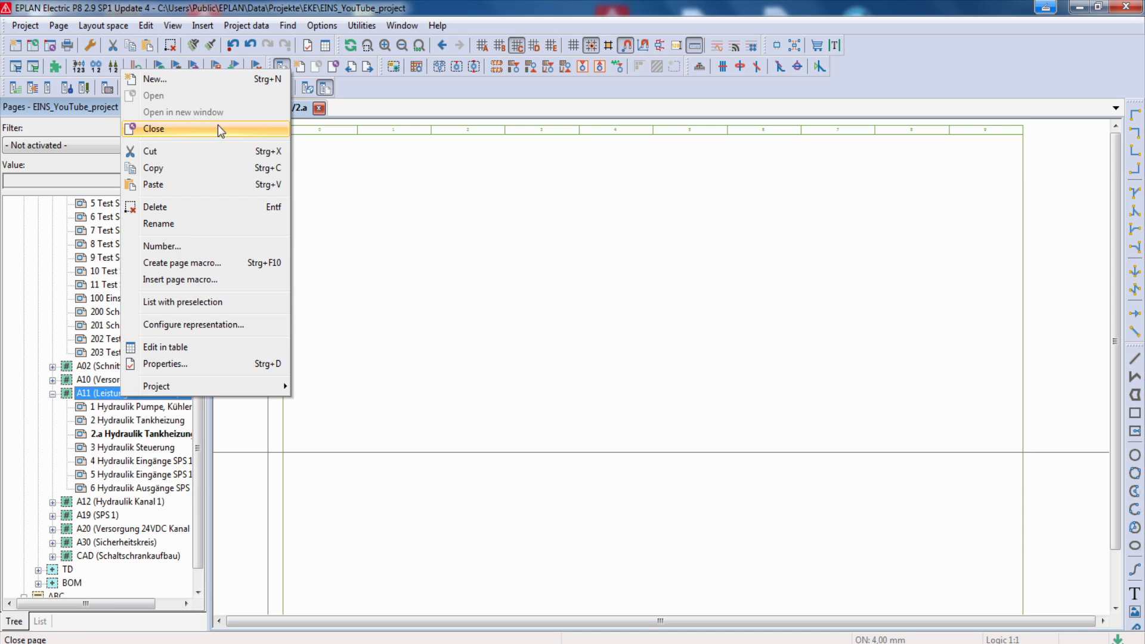
pyautogui.click(174, 246)
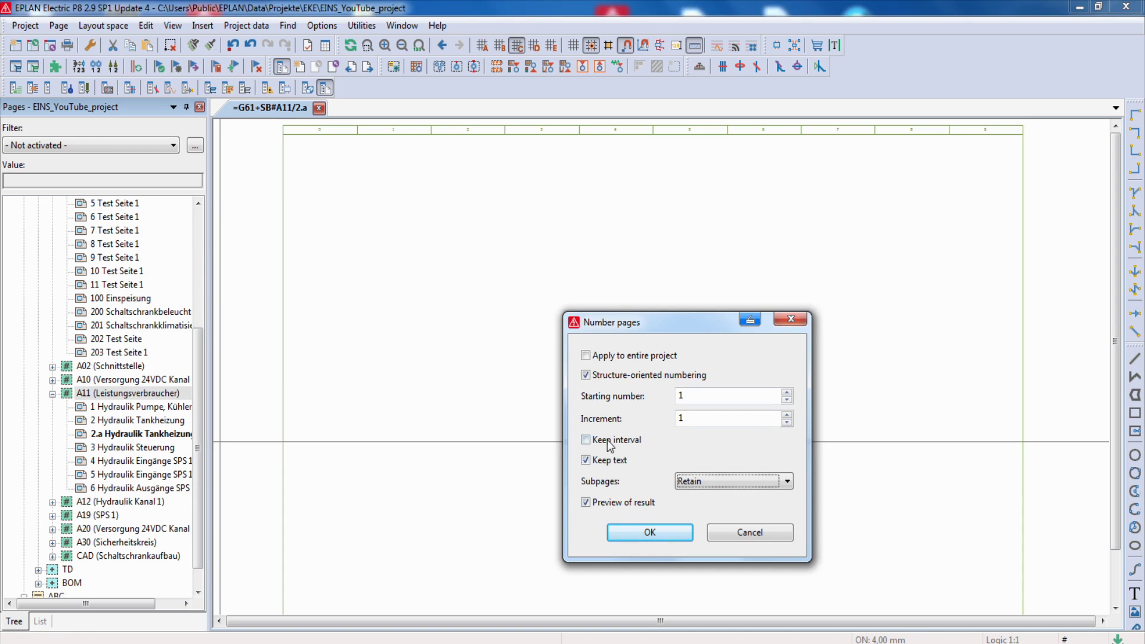
pyautogui.click(586, 460)
pyautogui.press('Tab')
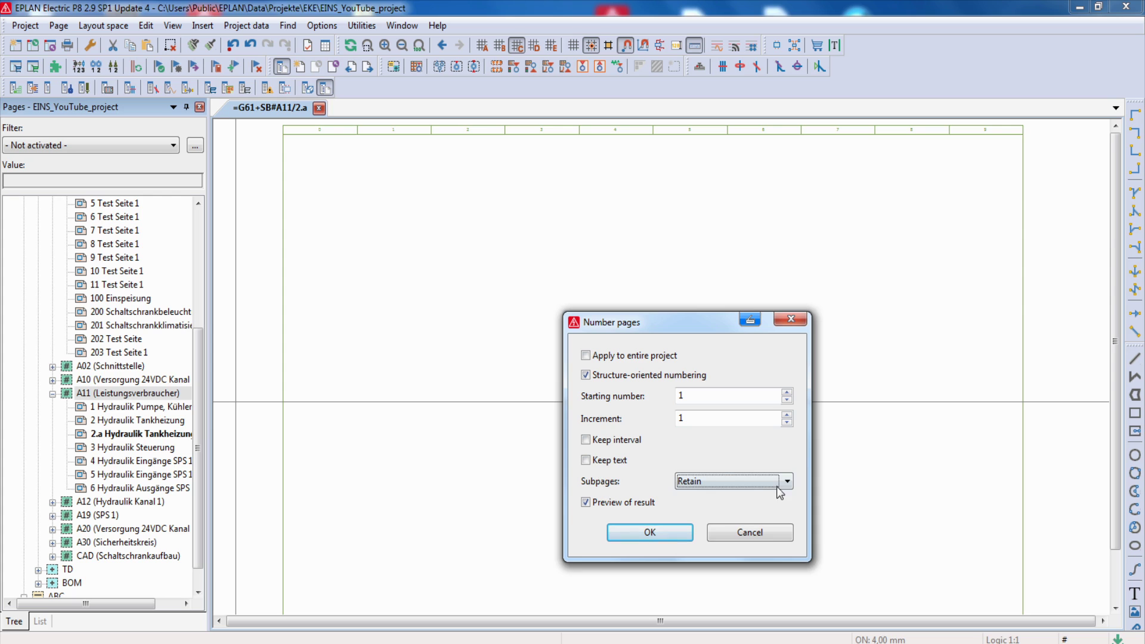
pyautogui.click(724, 480)
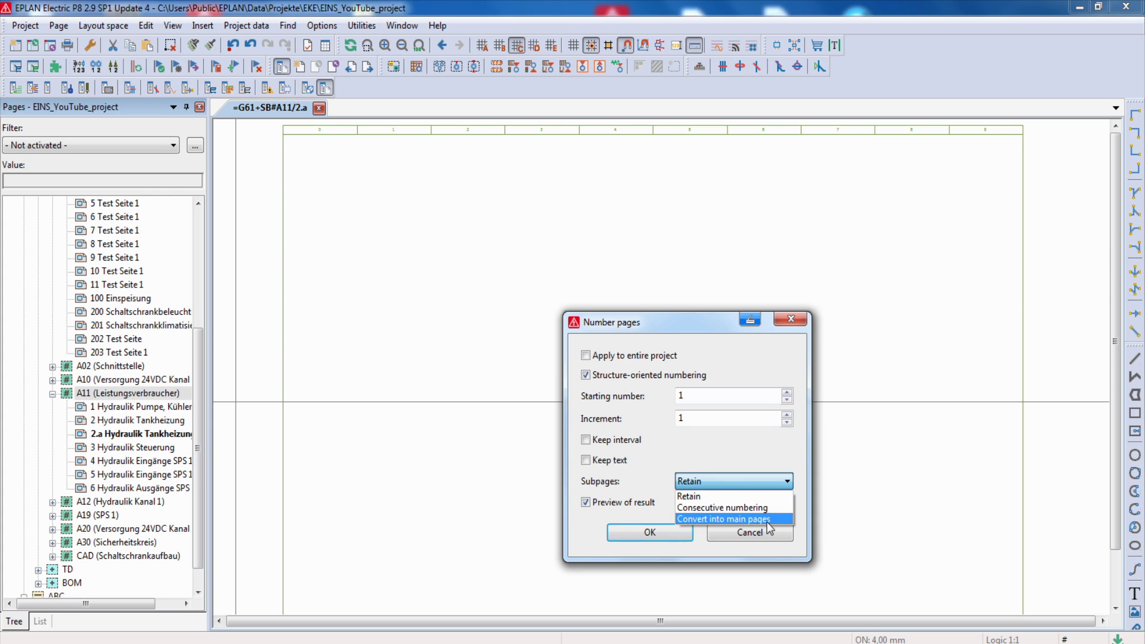
pyautogui.click(769, 521)
pyautogui.click(637, 534)
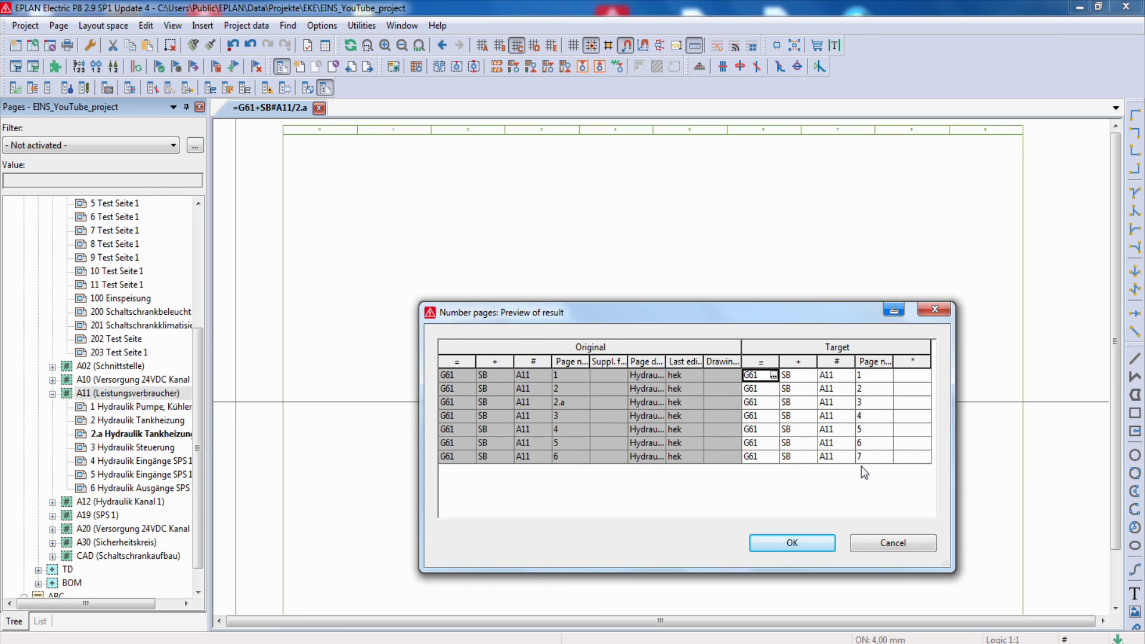
pyautogui.click(801, 540)
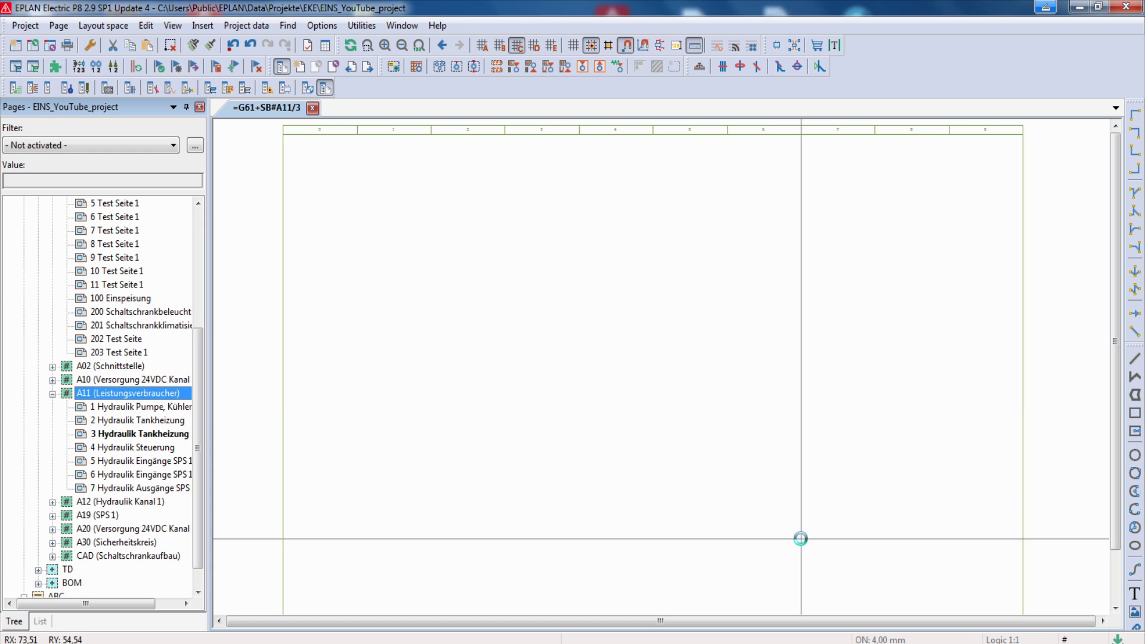
# Open page 4 Hydraulik Steuerung and examine how the contactor coil designations relate to the new page number.
pyautogui.click(115, 437)
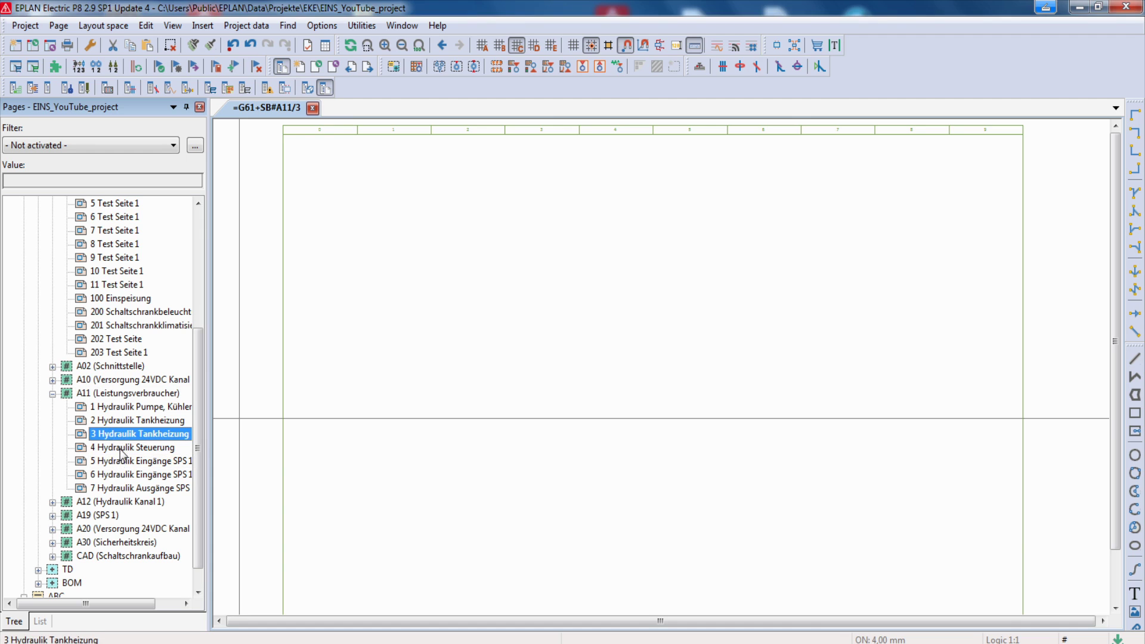
pyautogui.click(125, 449)
pyautogui.doubleClick(125, 449)
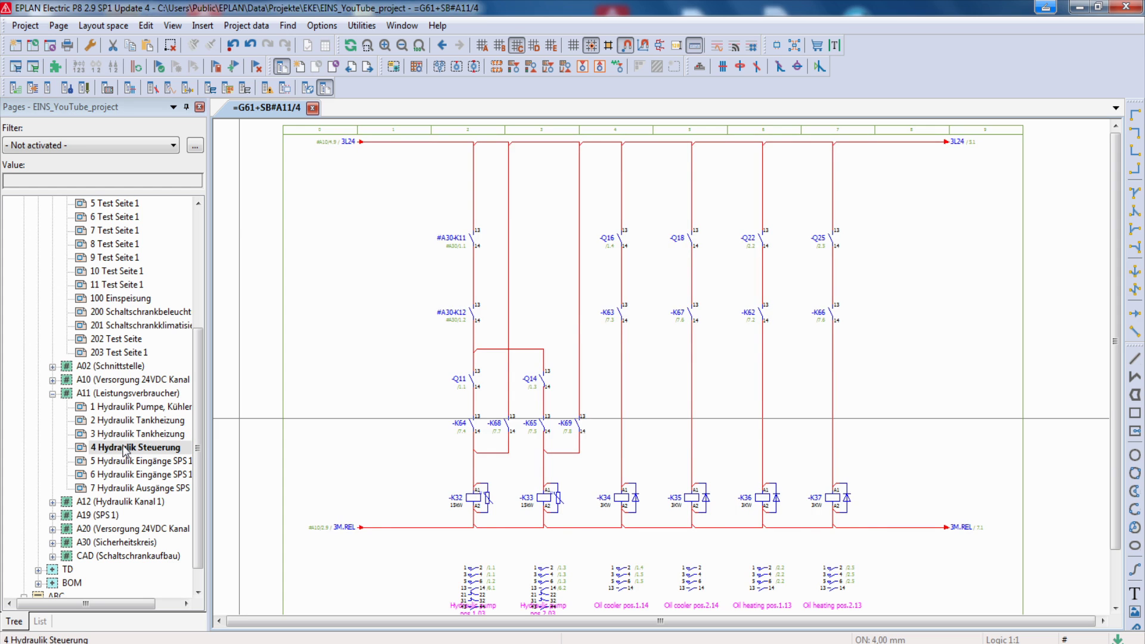
pyautogui.scroll(3, 446, 506)
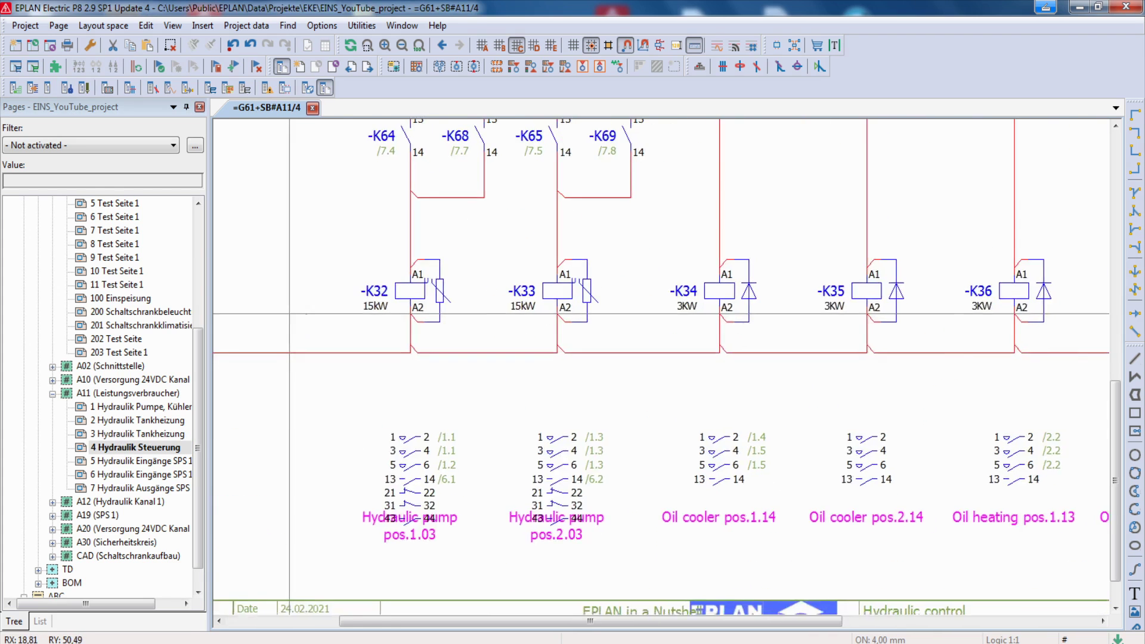
pyautogui.scroll(-3, 289, 314)
pyautogui.scroll(3, 344, 305)
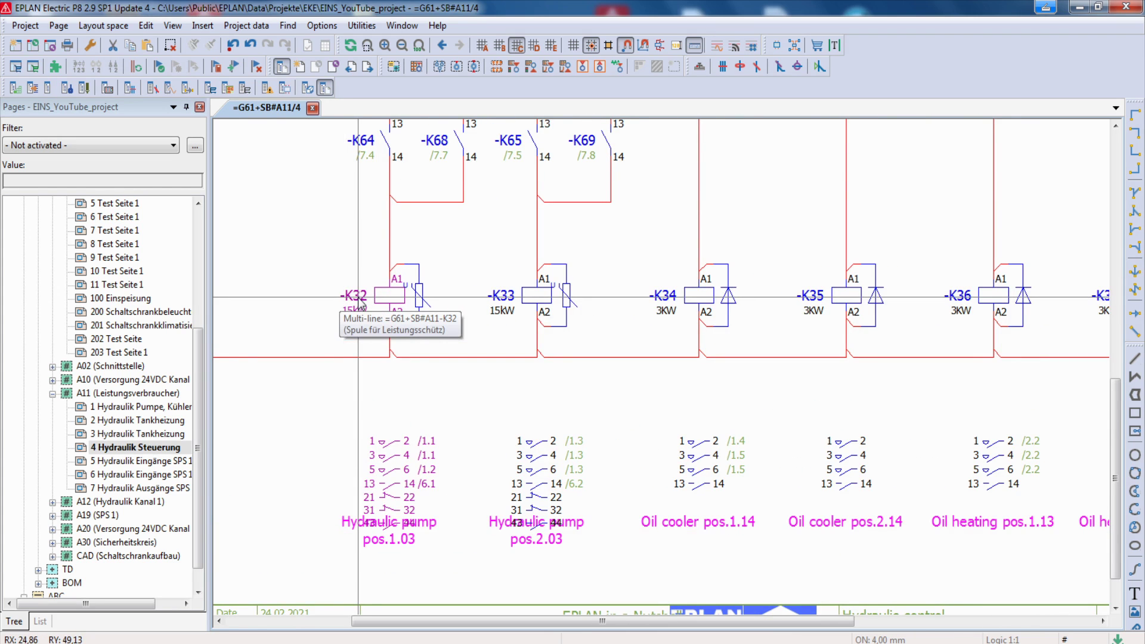
pyautogui.scroll(-2, 368, 304)
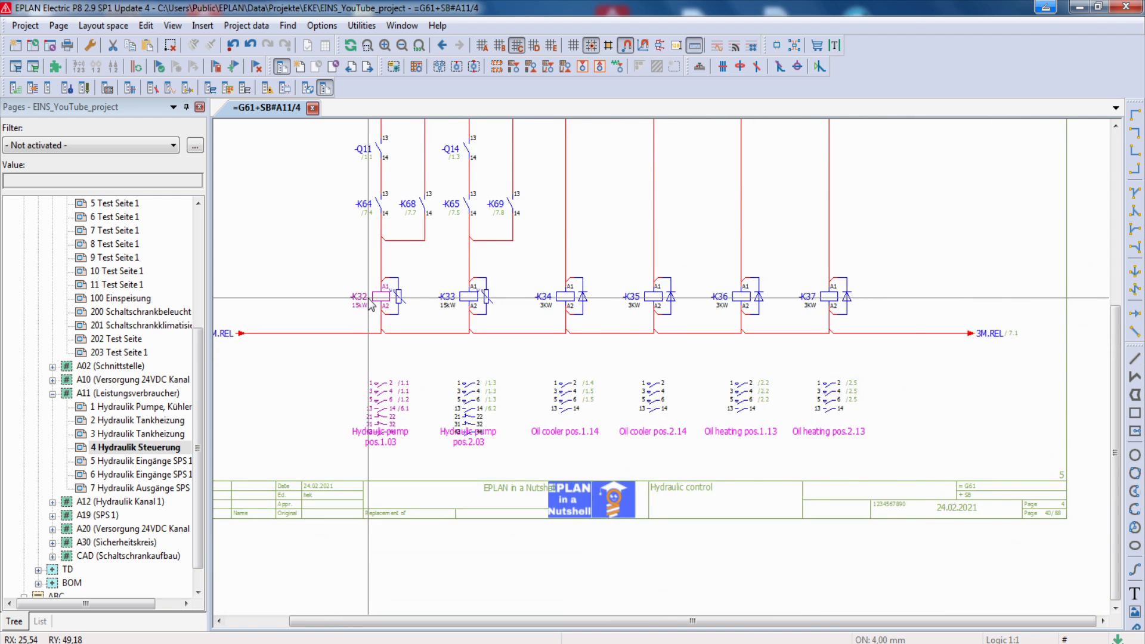
pyautogui.scroll(-1, 370, 304)
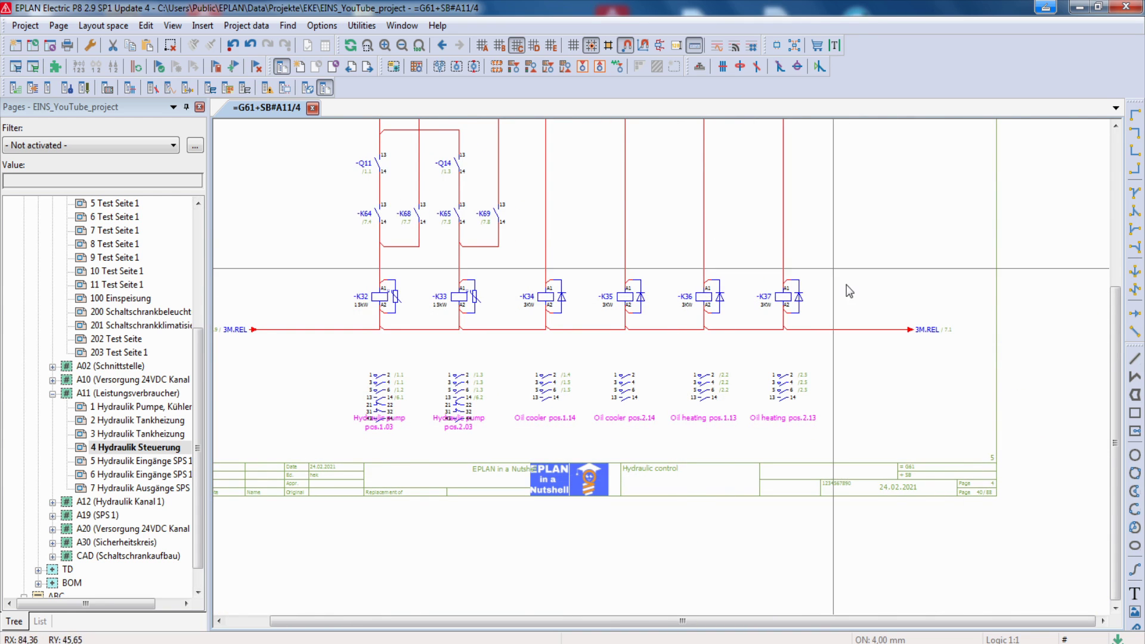
pyautogui.scroll(2, 298, 316)
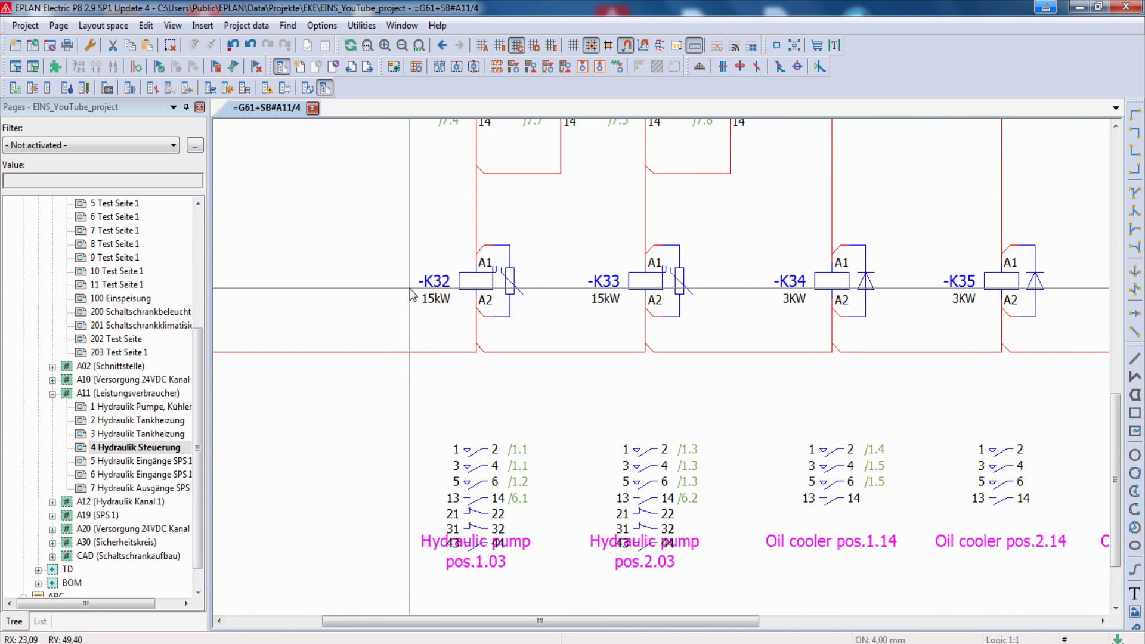
pyautogui.scroll(-2, 411, 292)
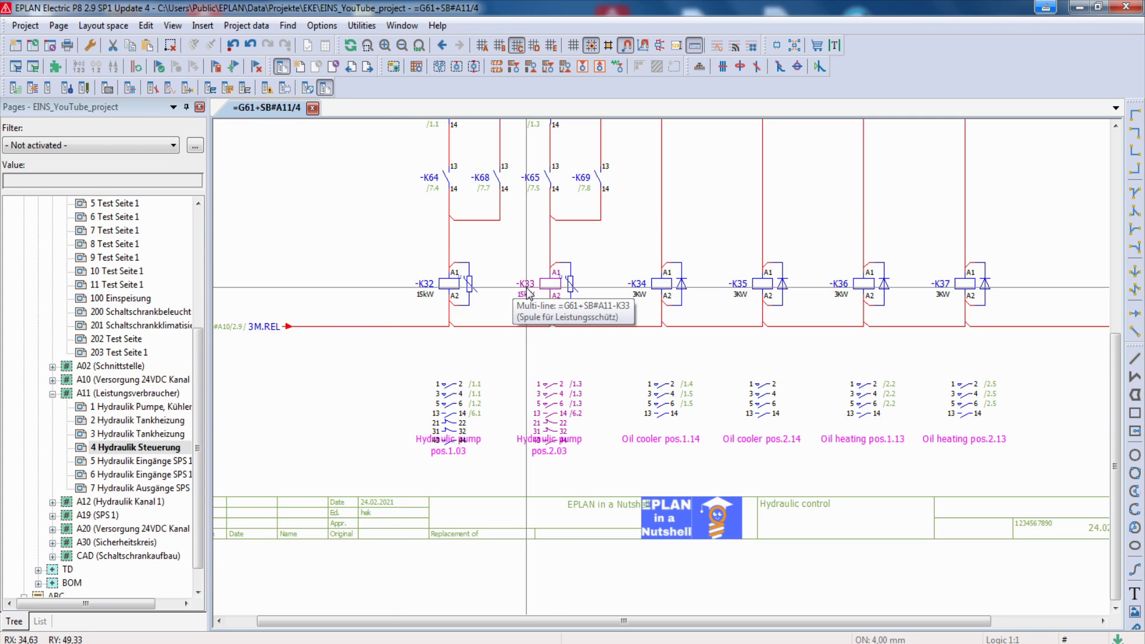
# Renumber the devices of structure A11 offline in the format Kennbuchstabe Seite Spalte, excluding identifier X.
pyautogui.click(117, 396)
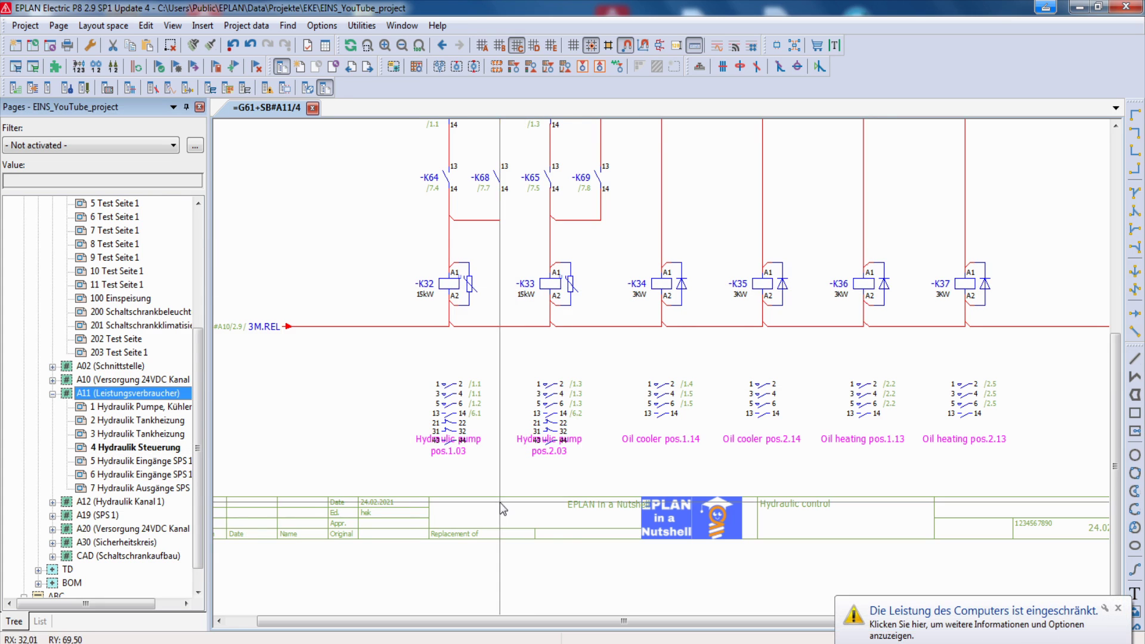
pyautogui.click(79, 68)
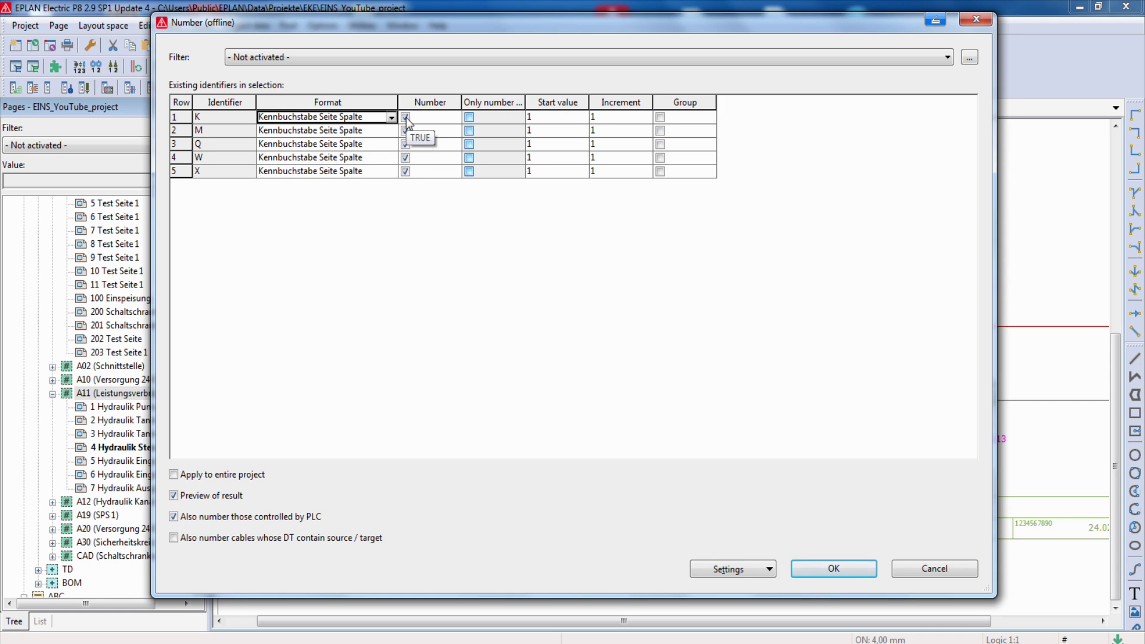
pyautogui.click(207, 175)
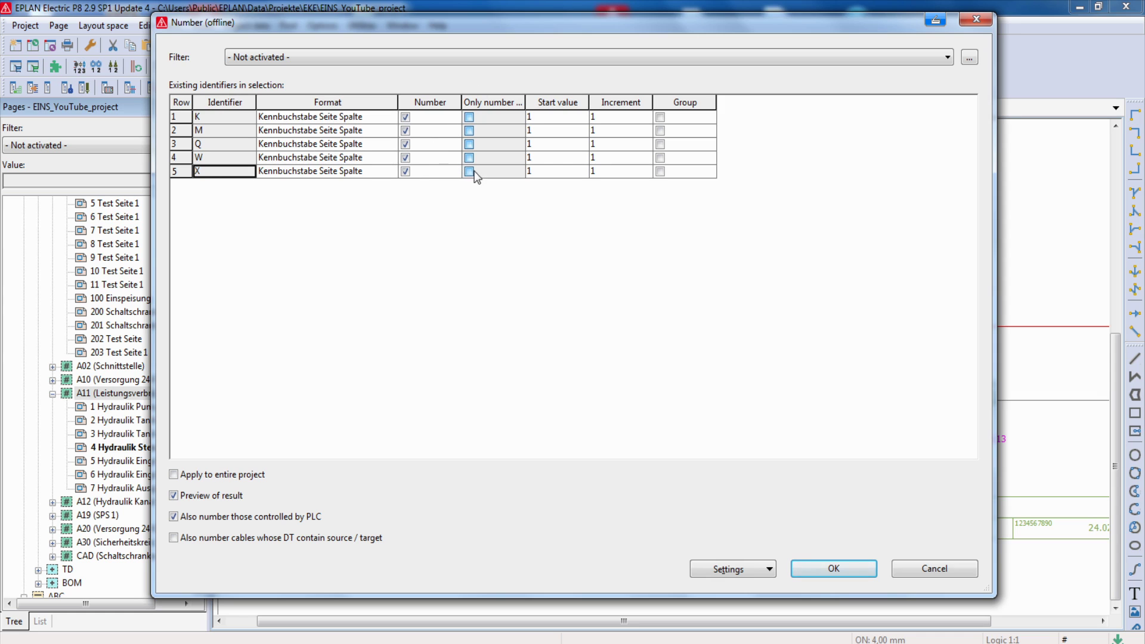
pyautogui.click(405, 173)
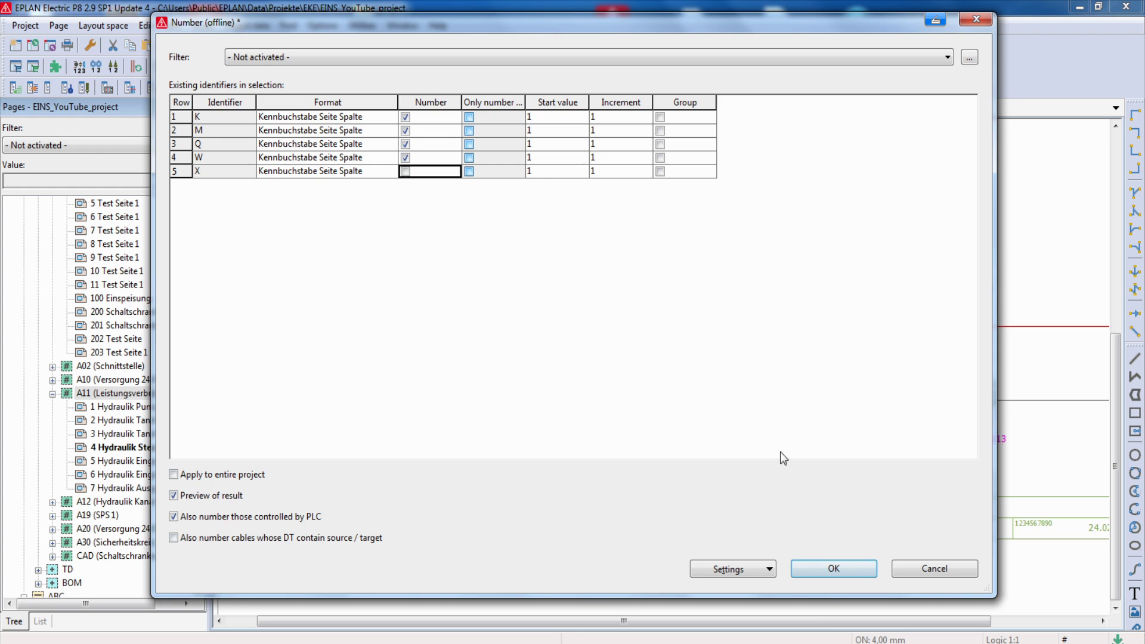
pyautogui.click(827, 571)
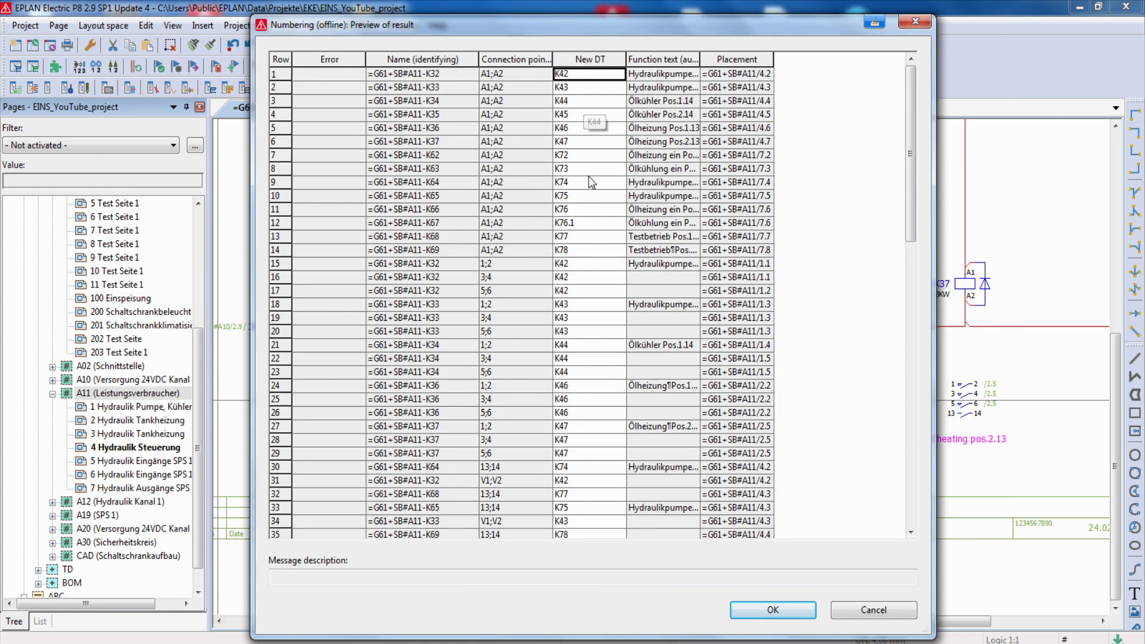
pyautogui.click(772, 610)
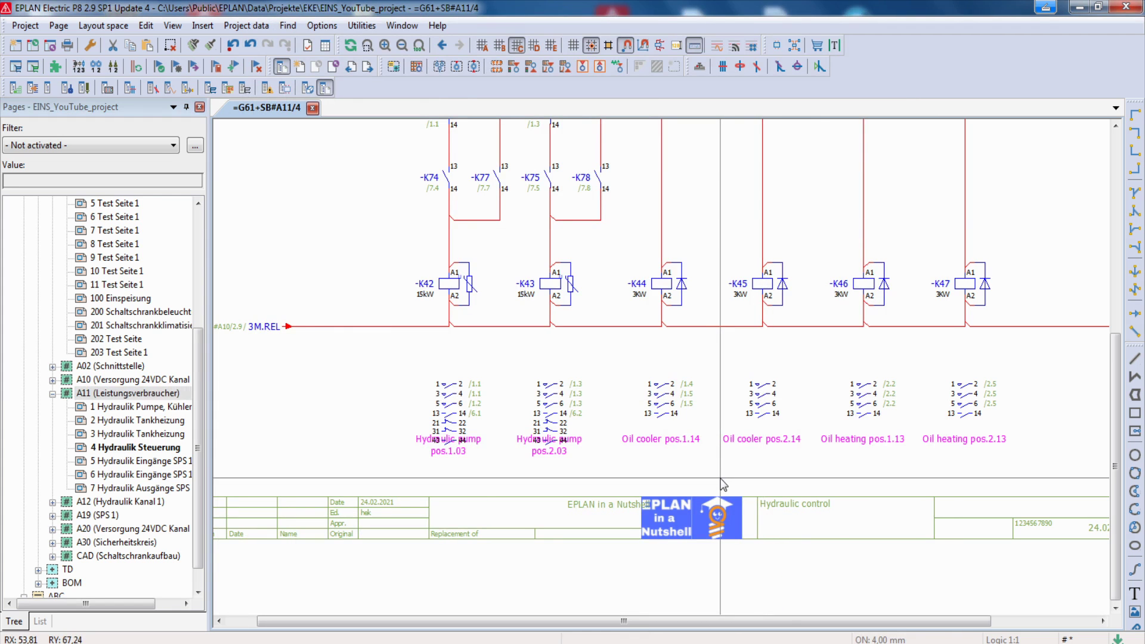
# Check the renumbered contactor coils on page 4 and jump from coil K42 to its cross-referenced counterpart.
pyautogui.scroll(2, 393, 274)
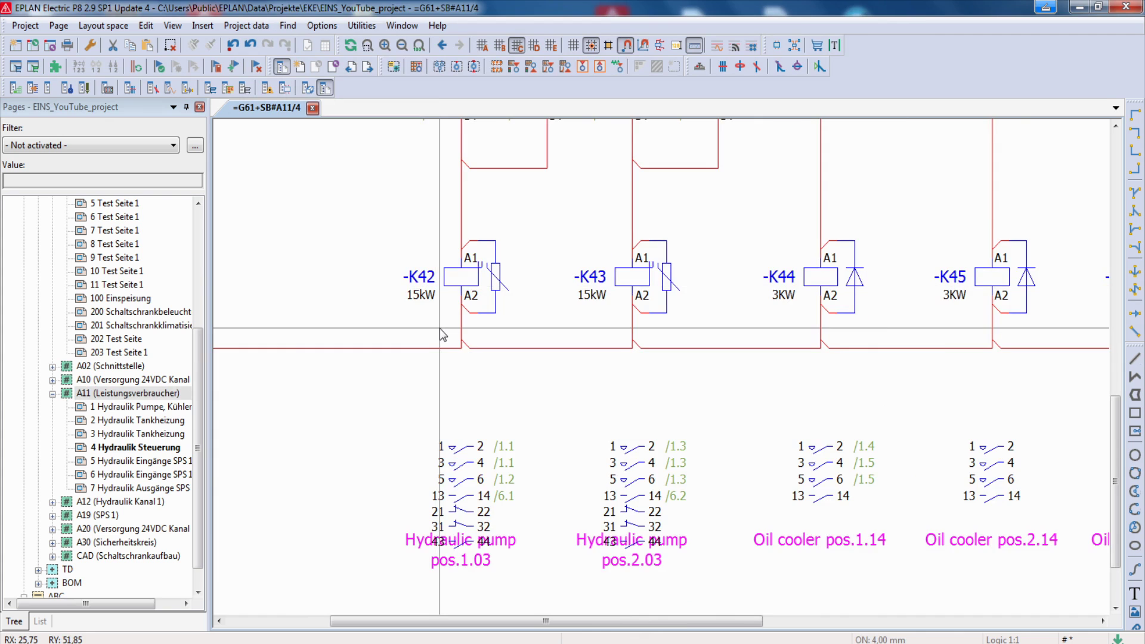
pyautogui.scroll(-2, 440, 334)
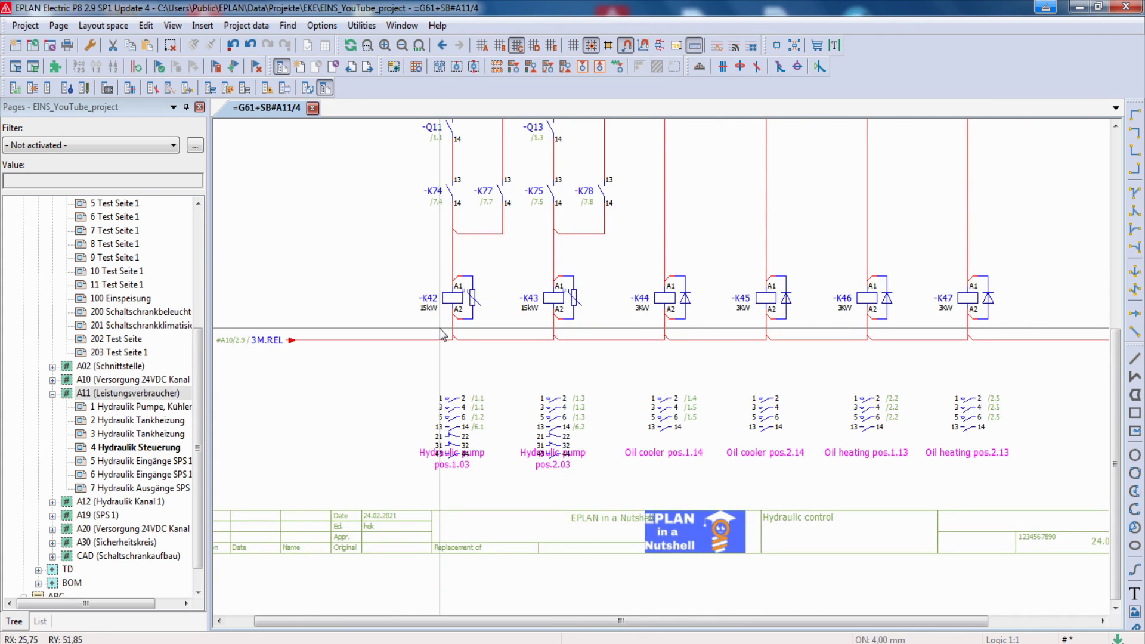
pyautogui.scroll(-1, 454, 392)
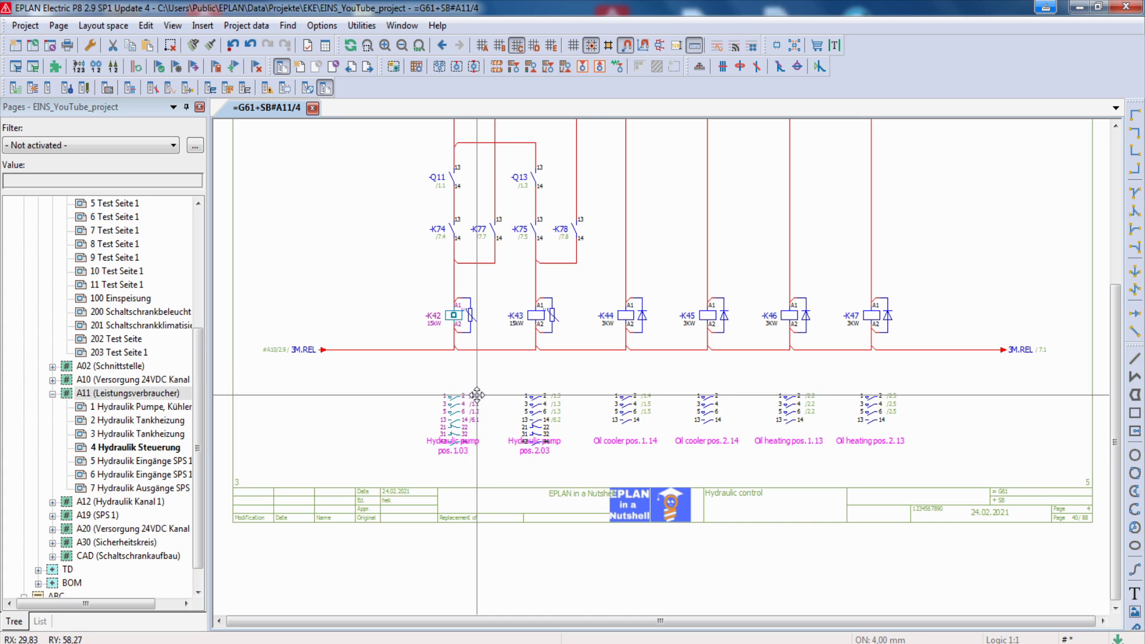
pyautogui.press('f')
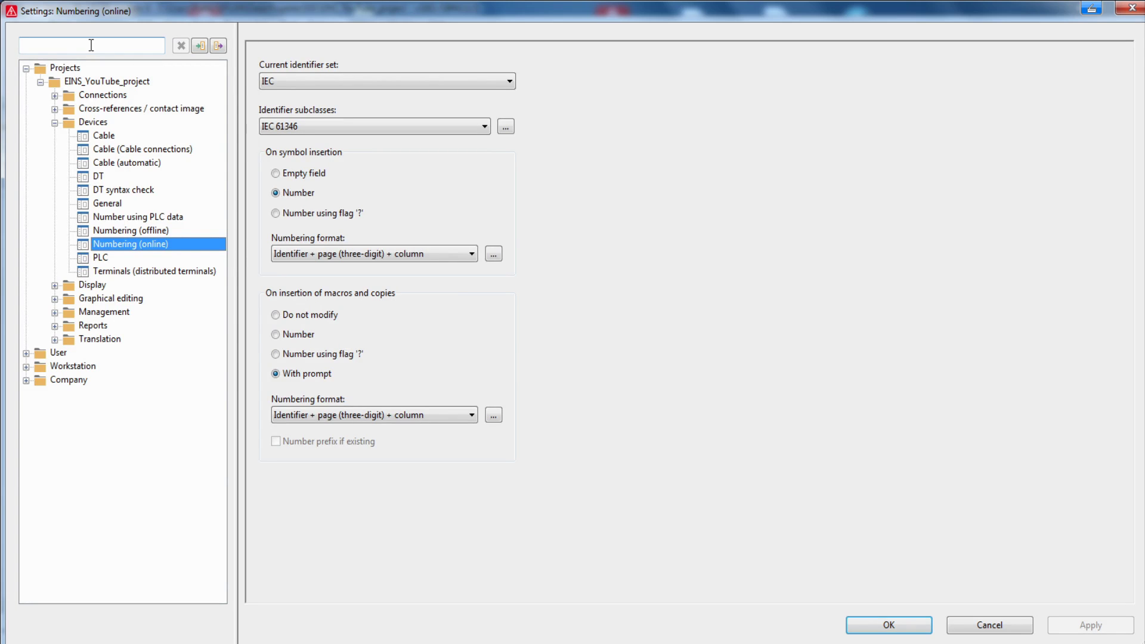
# Set the project's online device numbering format for symbol insertion to Identifier + counter and apply the settings.
pyautogui.click(51, 68)
pyautogui.click(68, 83)
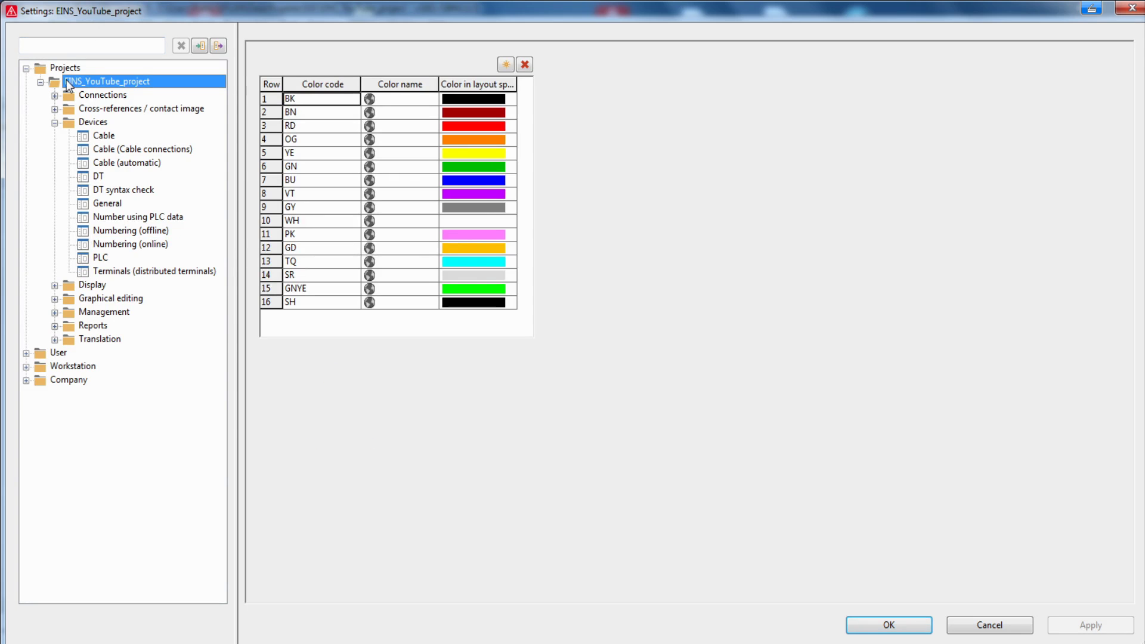
pyautogui.click(98, 124)
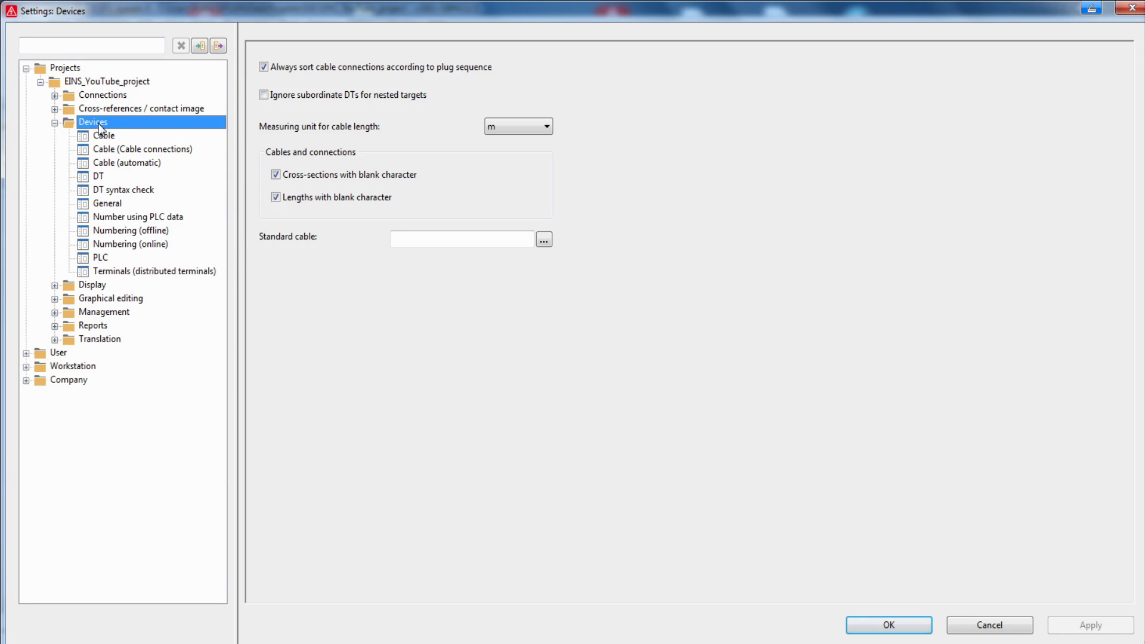
pyautogui.click(125, 244)
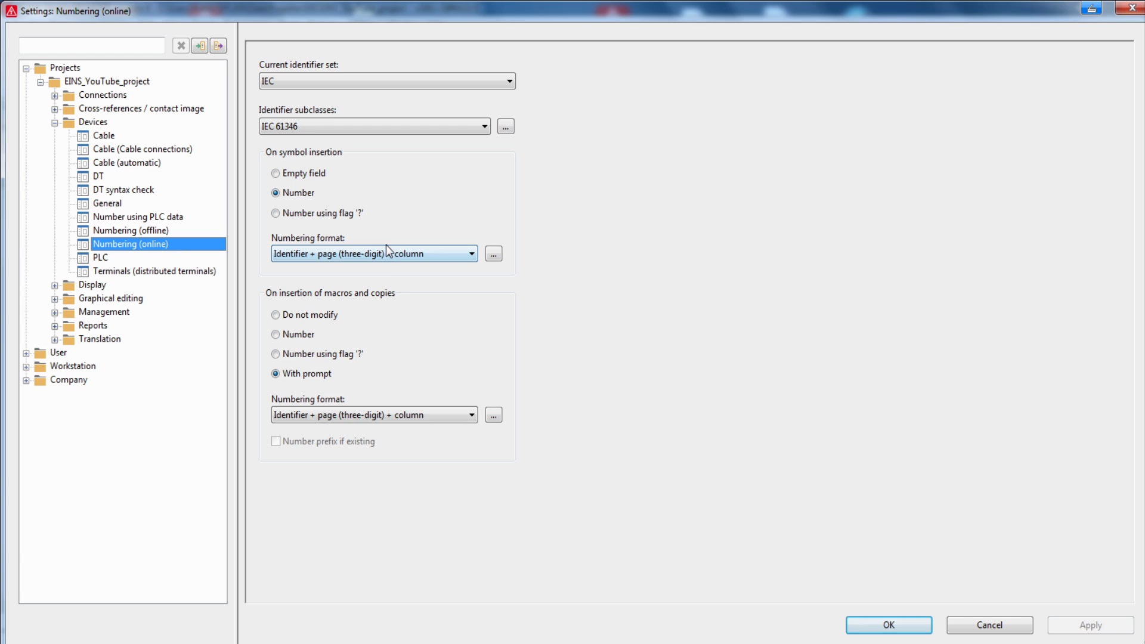
pyautogui.click(462, 255)
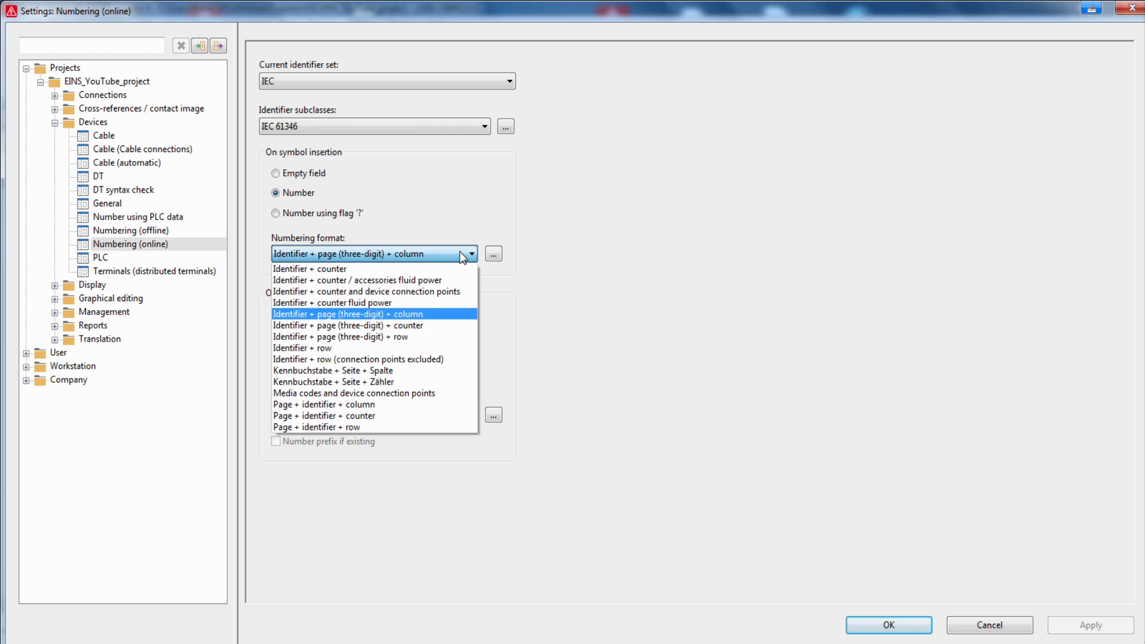
pyautogui.click(343, 267)
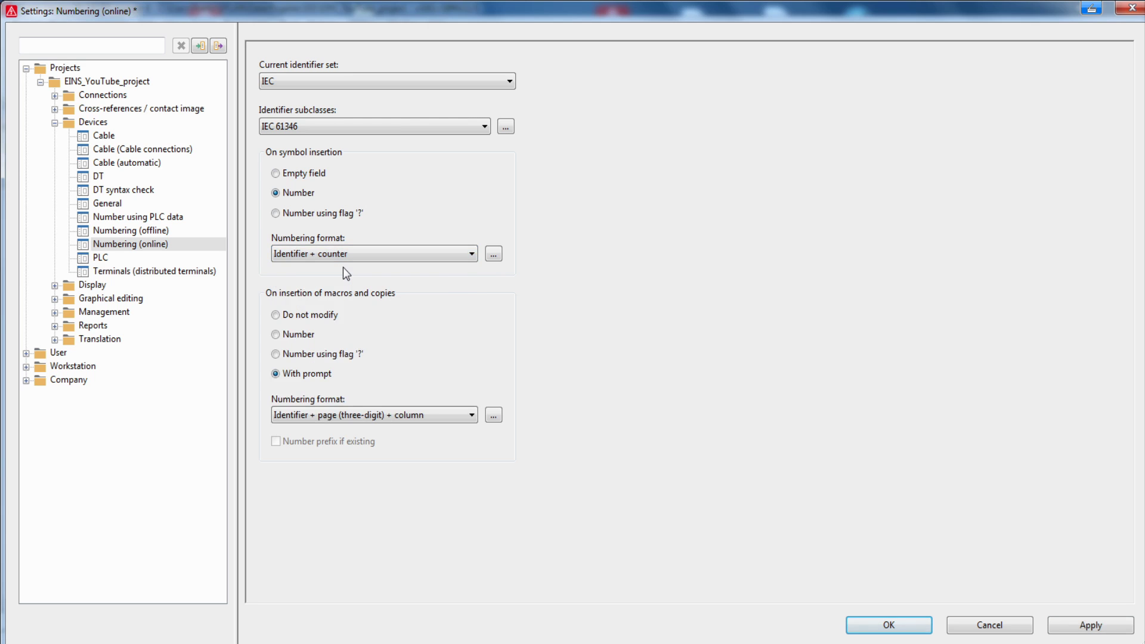
pyautogui.click(888, 625)
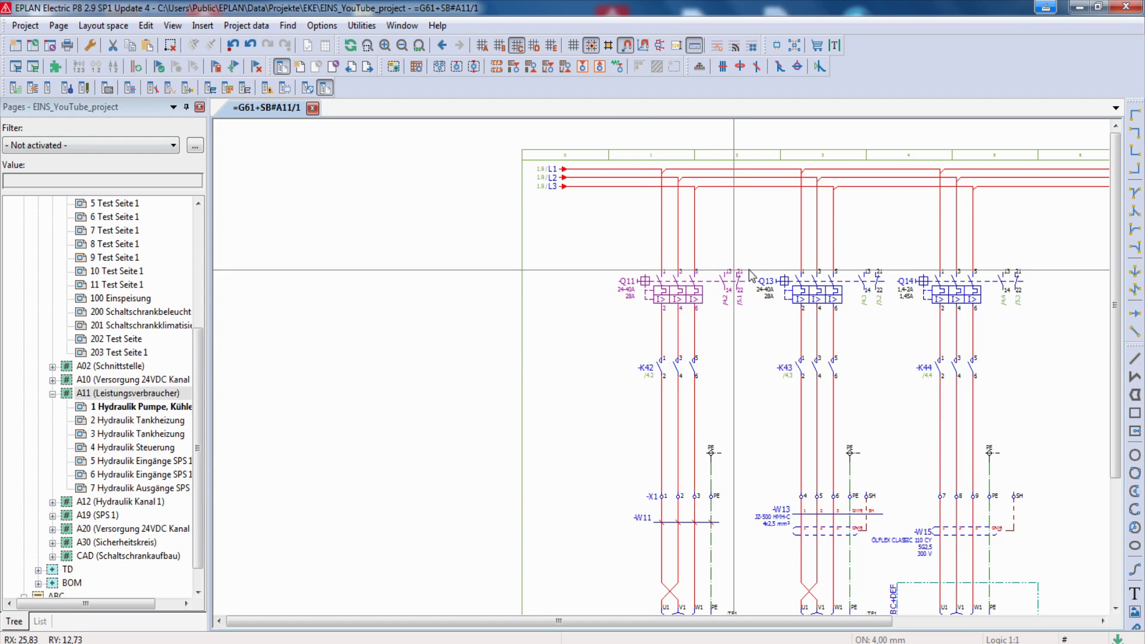
# Insert a three-pole fuse switch disconnector from the IEC Schutzeinrichtung symbols in column 6, level with Q14, accepting the suggested device tag.
pyautogui.hscroll(2, 933, 273)
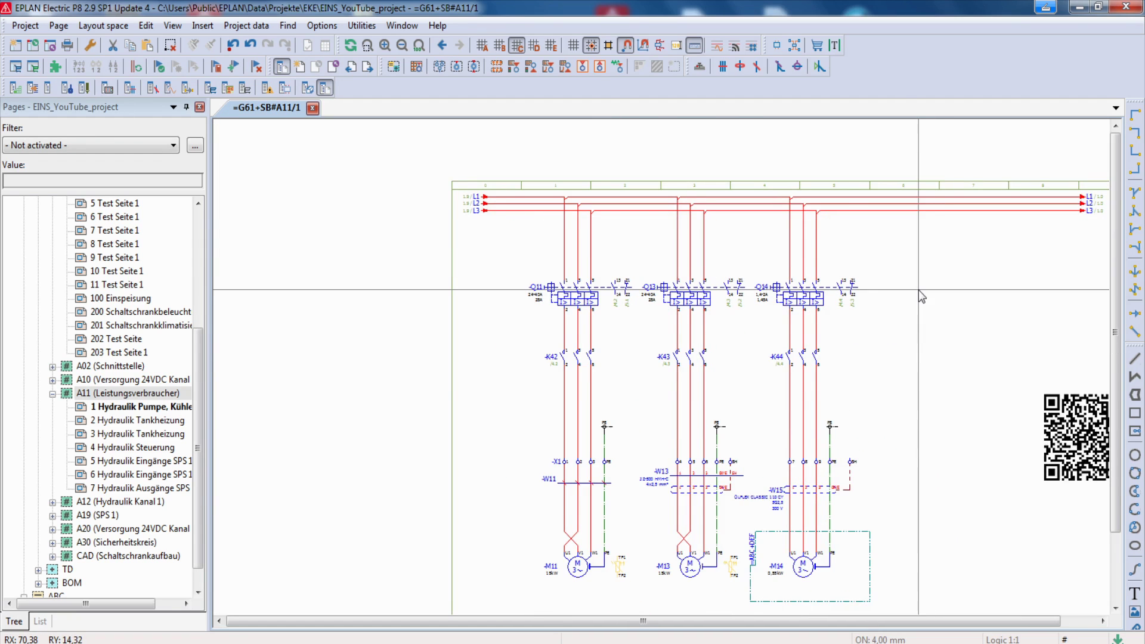
pyautogui.click(203, 25)
pyautogui.click(202, 25)
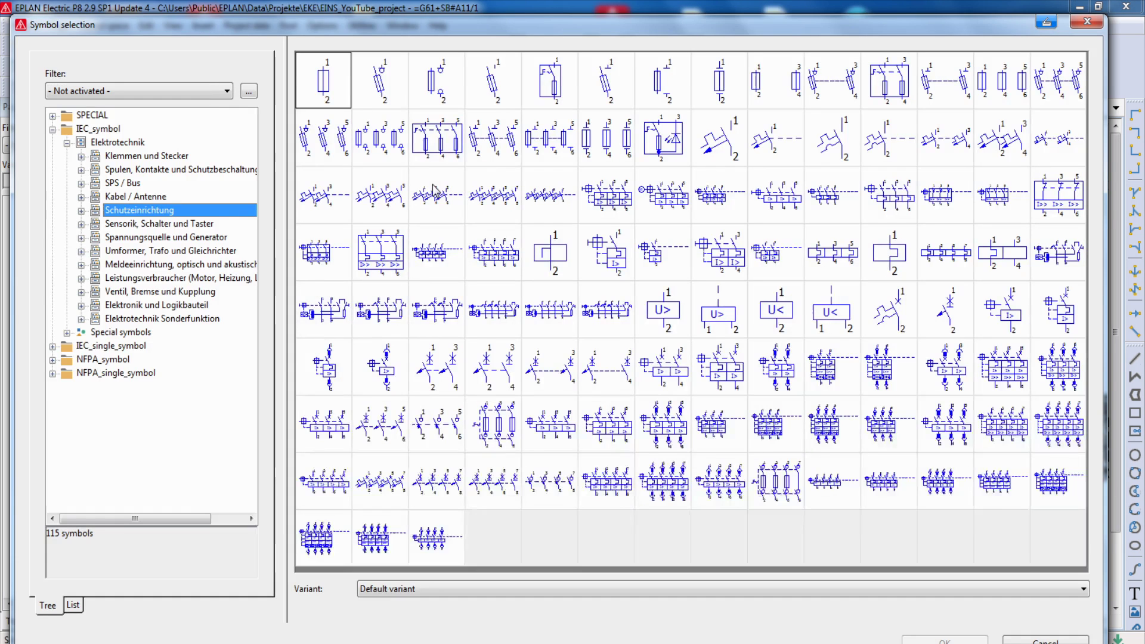
pyautogui.click(495, 149)
pyautogui.click(944, 640)
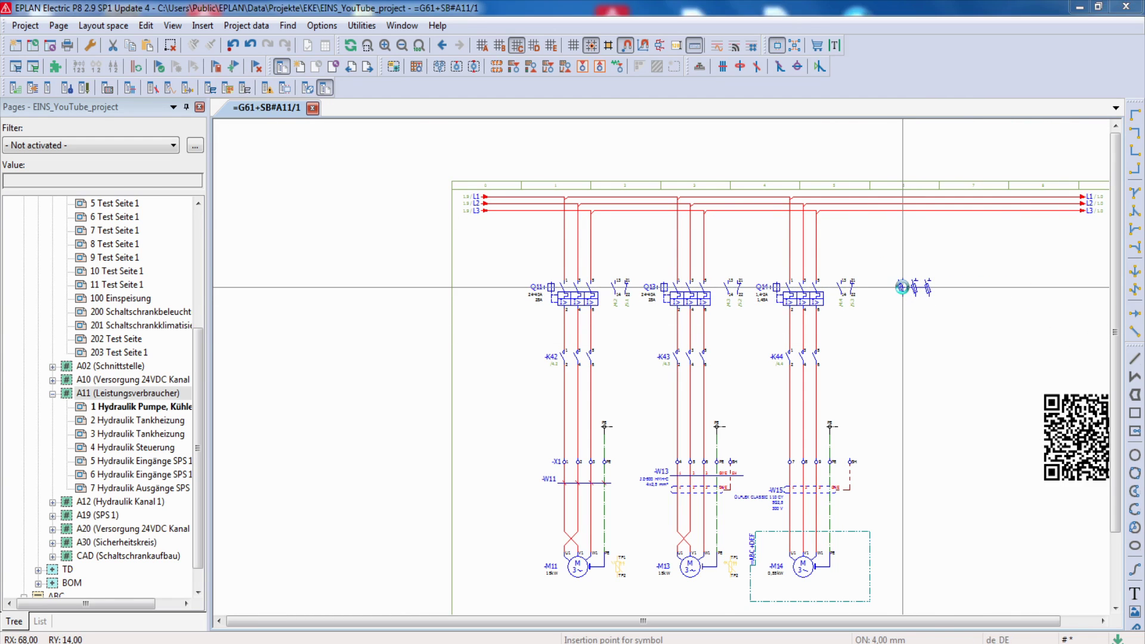
pyautogui.click(903, 288)
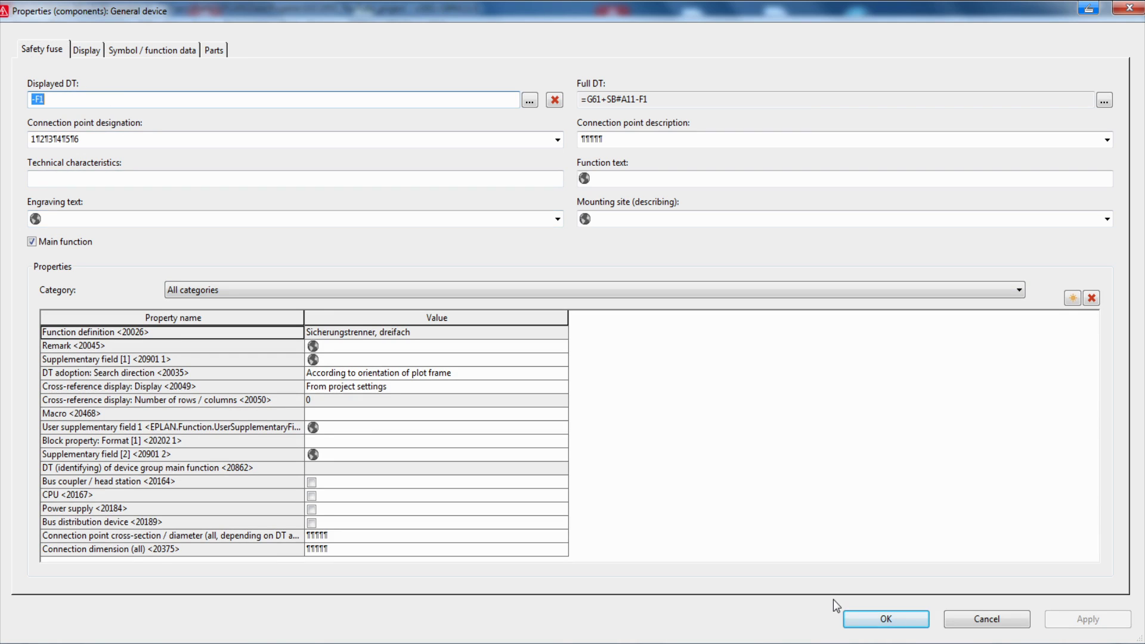
pyautogui.click(881, 620)
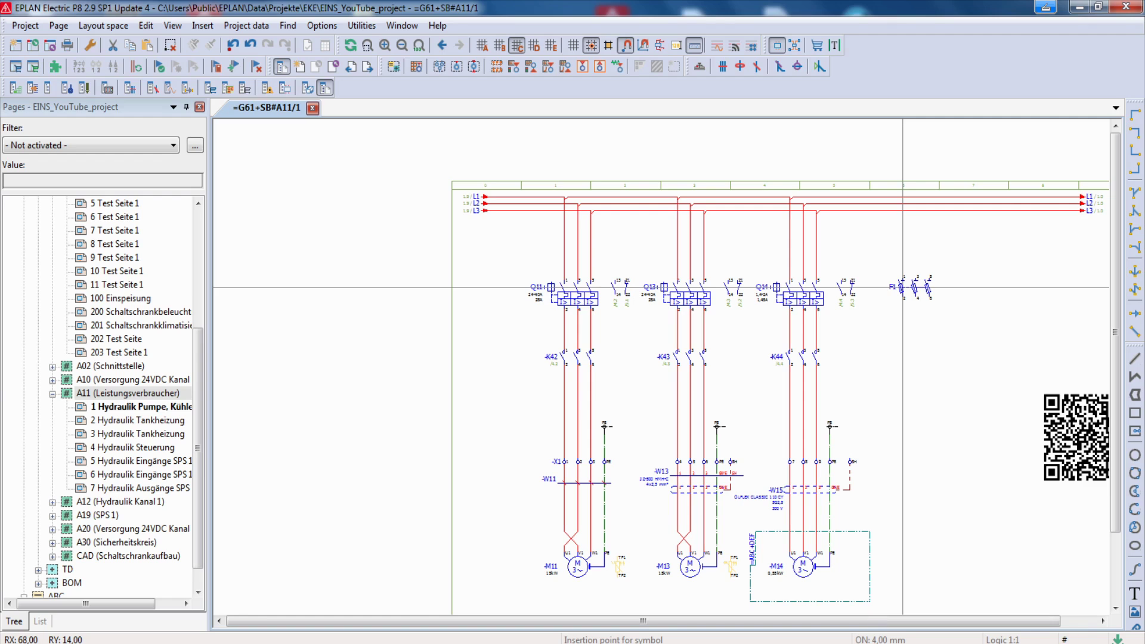
pyautogui.press('Escape')
# Set up offline device numbering for the whole EINS_YouTube_project, with the format Identifier Counter for all identifiers.
pyautogui.scroll(5, 120, 357)
pyautogui.click(82, 205)
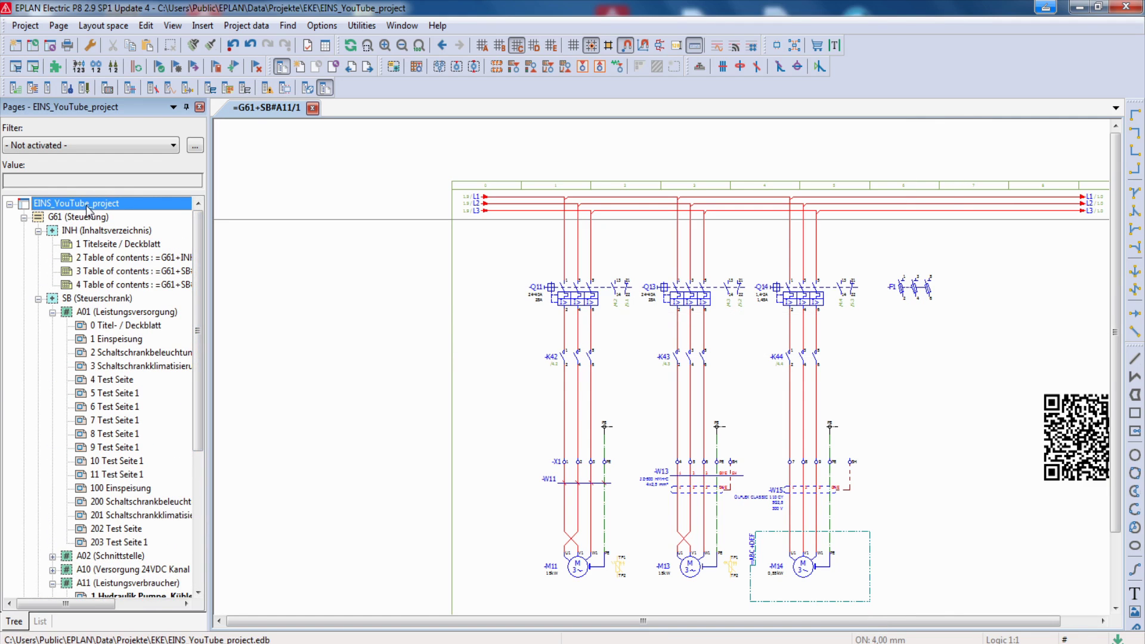
pyautogui.click(79, 68)
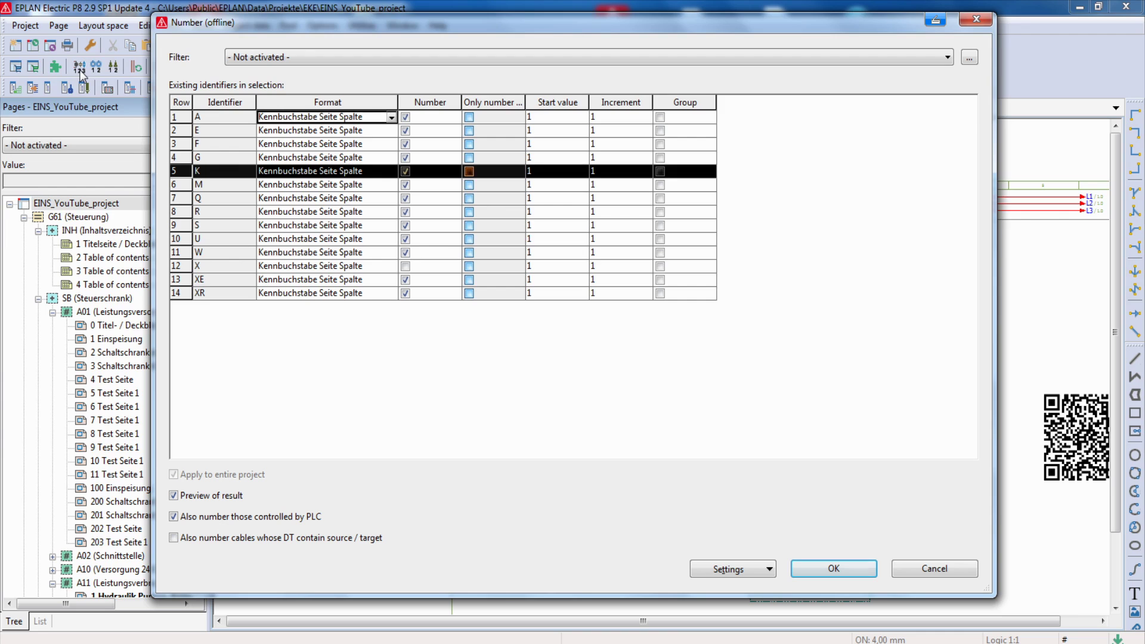
pyautogui.click(382, 120)
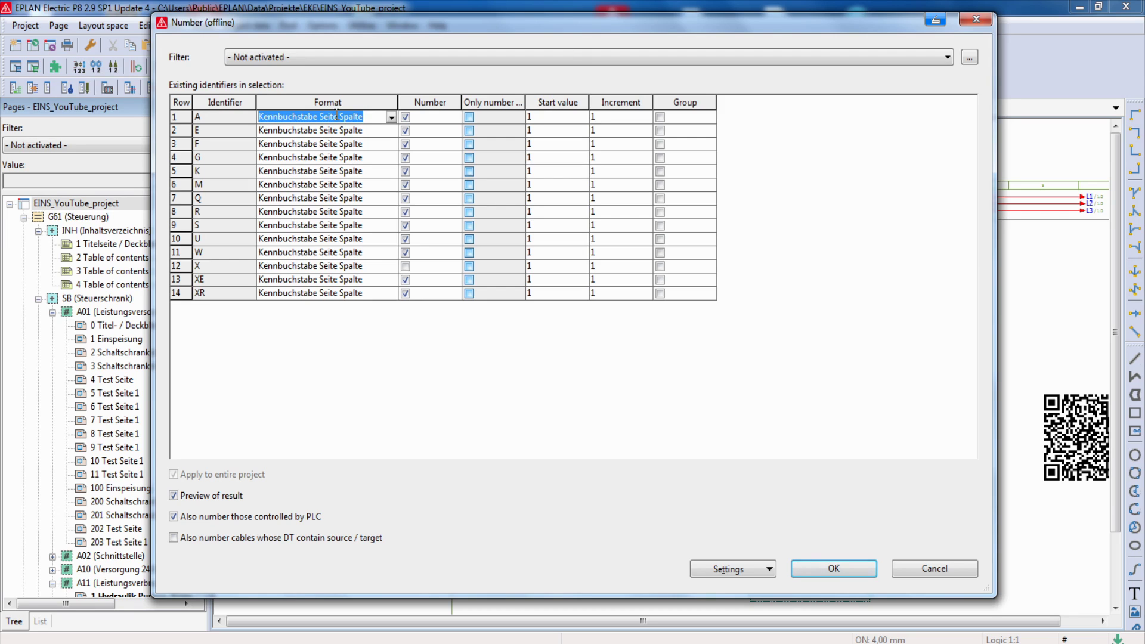
pyautogui.click(391, 117)
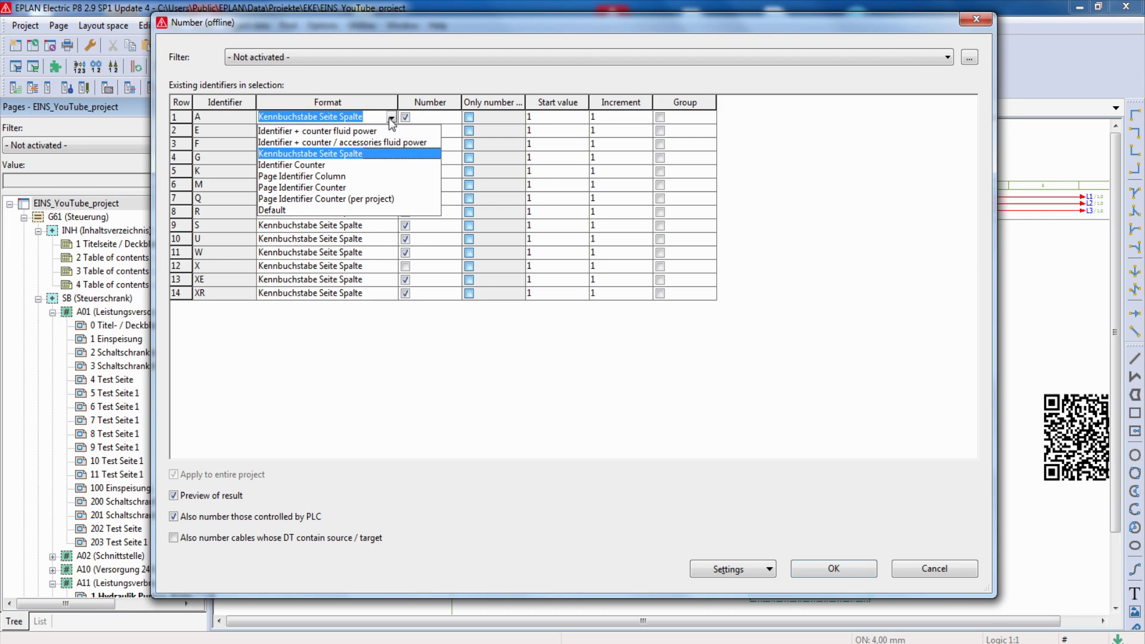
pyautogui.click(320, 166)
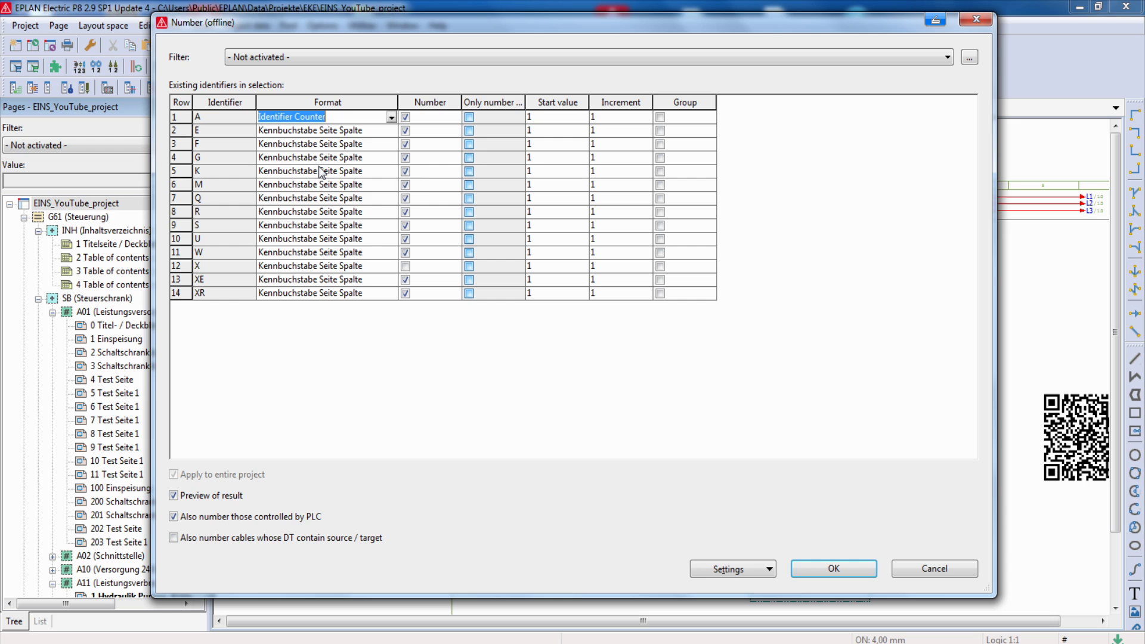
pyautogui.click(326, 103)
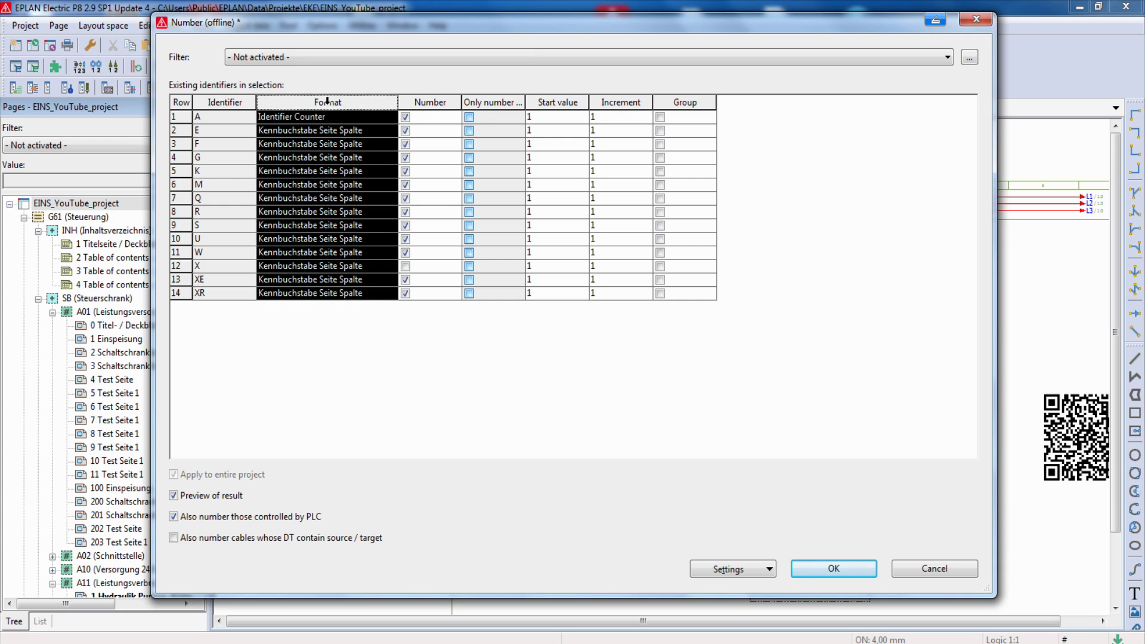
pyautogui.hotkey('ctrl', 'v')
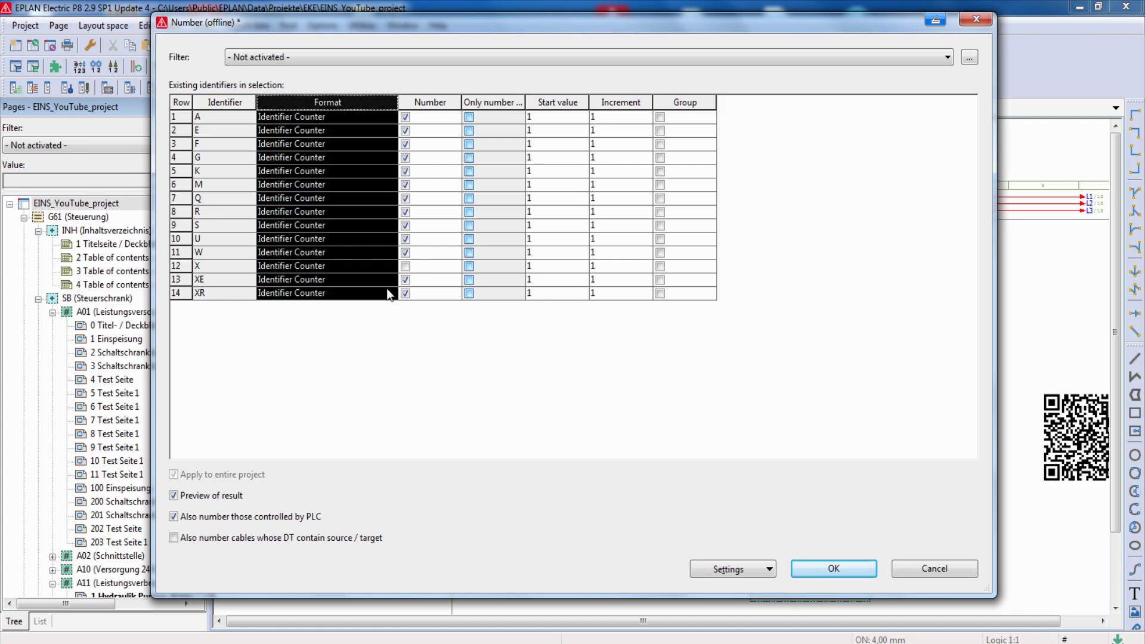
# Run the offline numbering without displaying the result preview and check the new device designations on page 1.
pyautogui.click(816, 567)
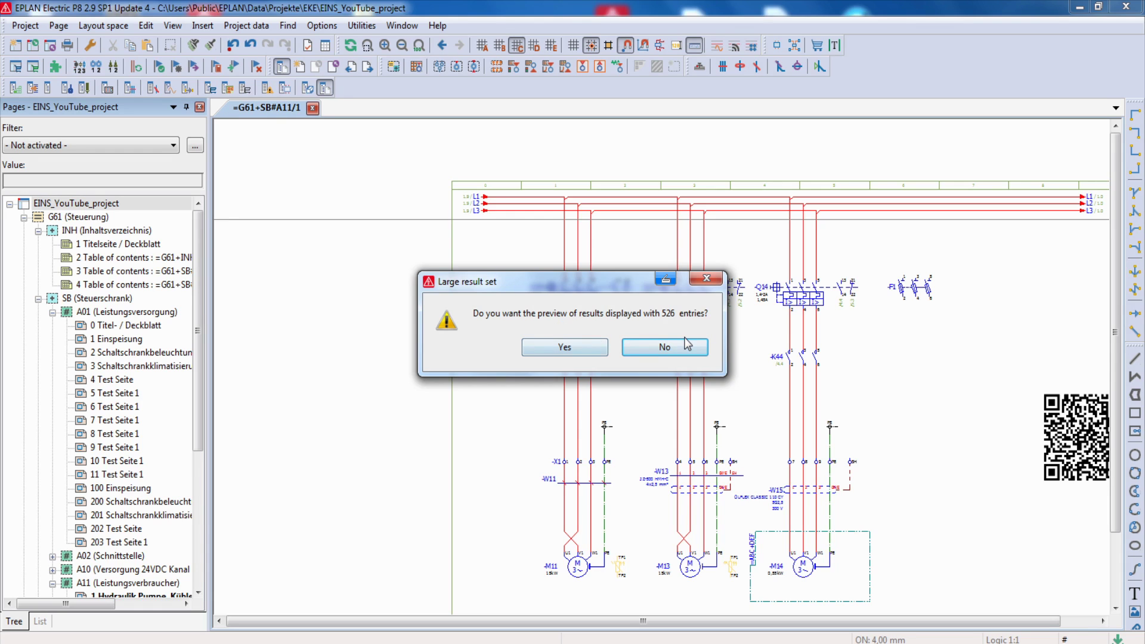
pyautogui.click(658, 351)
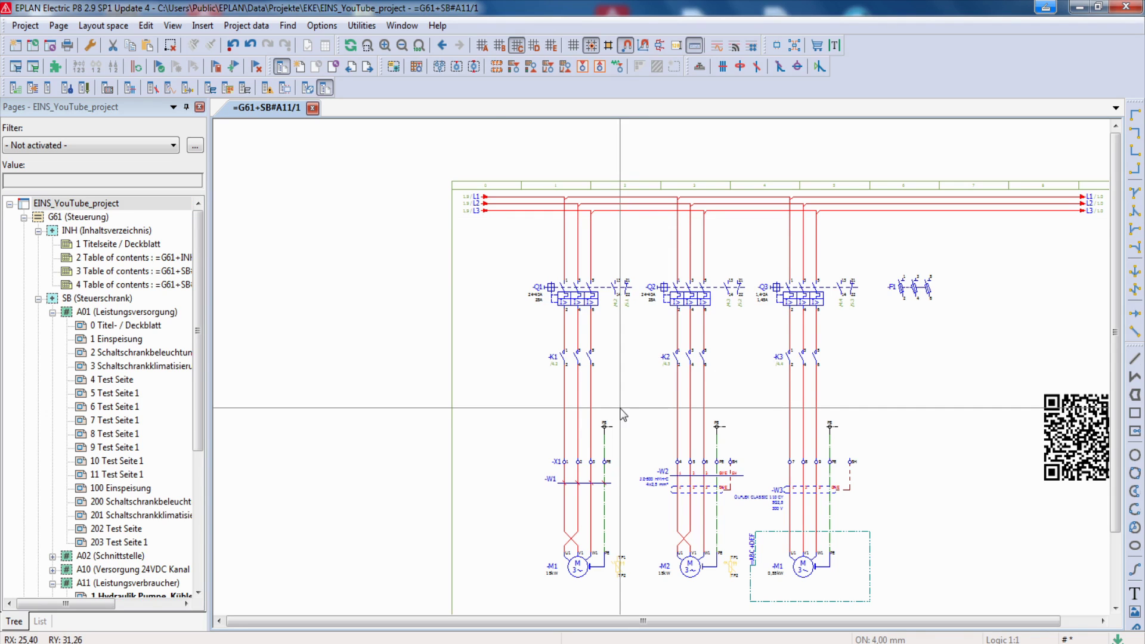
pyautogui.scroll(3, 597, 325)
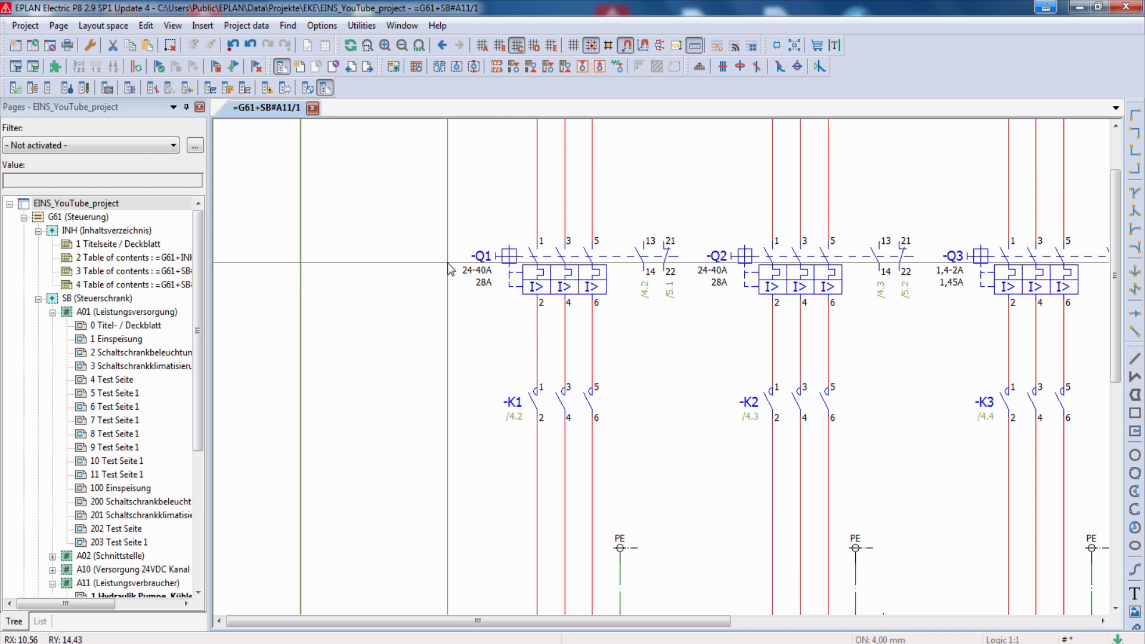
pyautogui.scroll(-3, 449, 270)
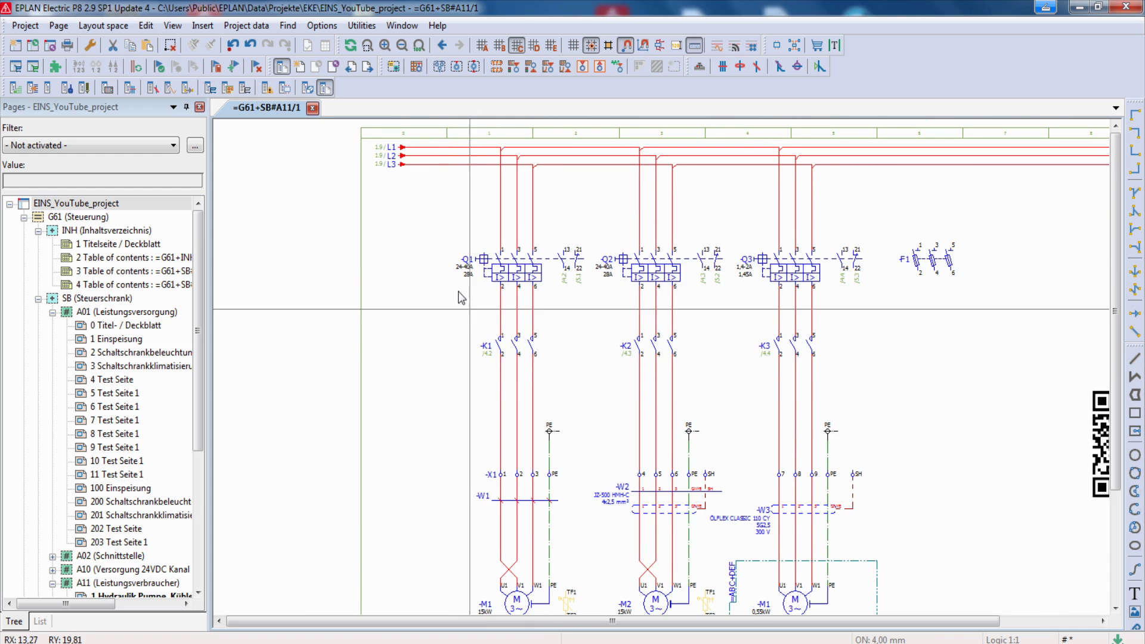